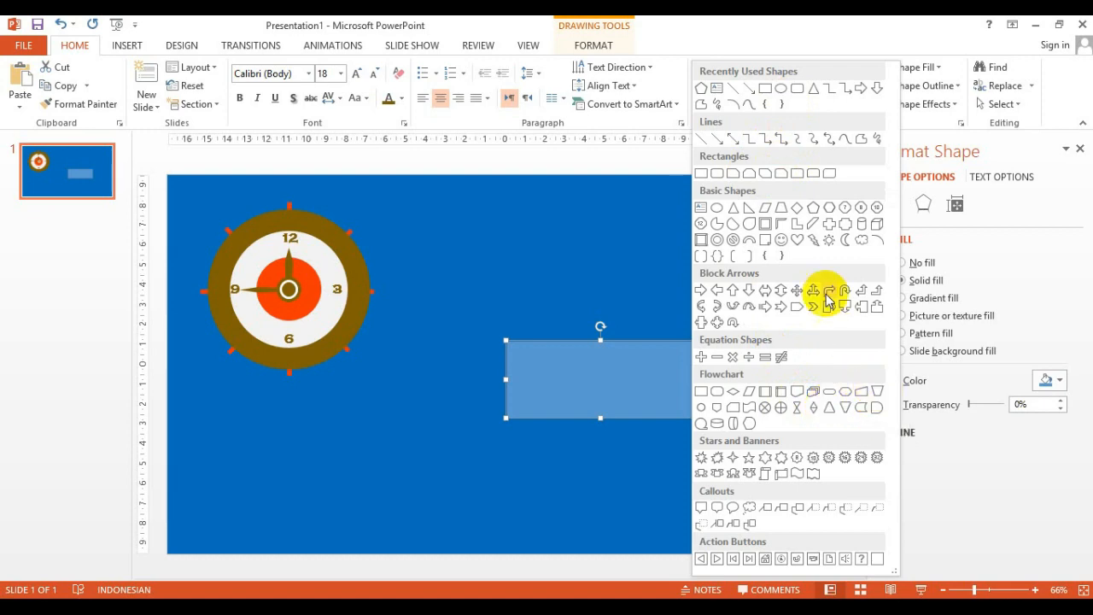
Draw a trapezoid overlapping the lower half of the blue rectangle
{"action": "left_click", "coordinate": [780, 209]}
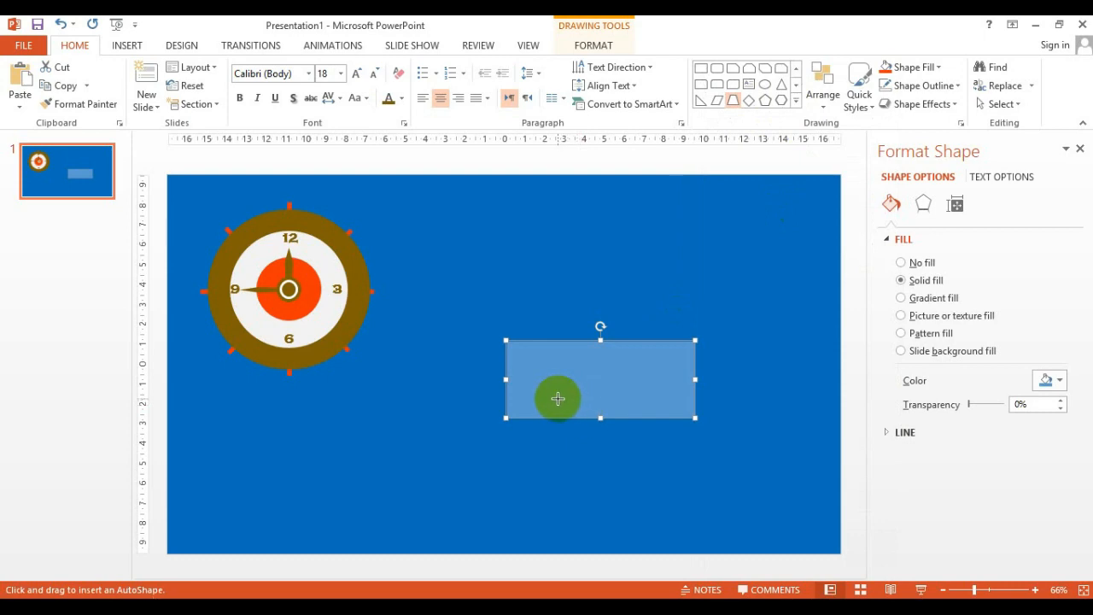
{"action": "left_click_drag", "start_coordinate": [545, 376], "coordinate": [668, 450]}
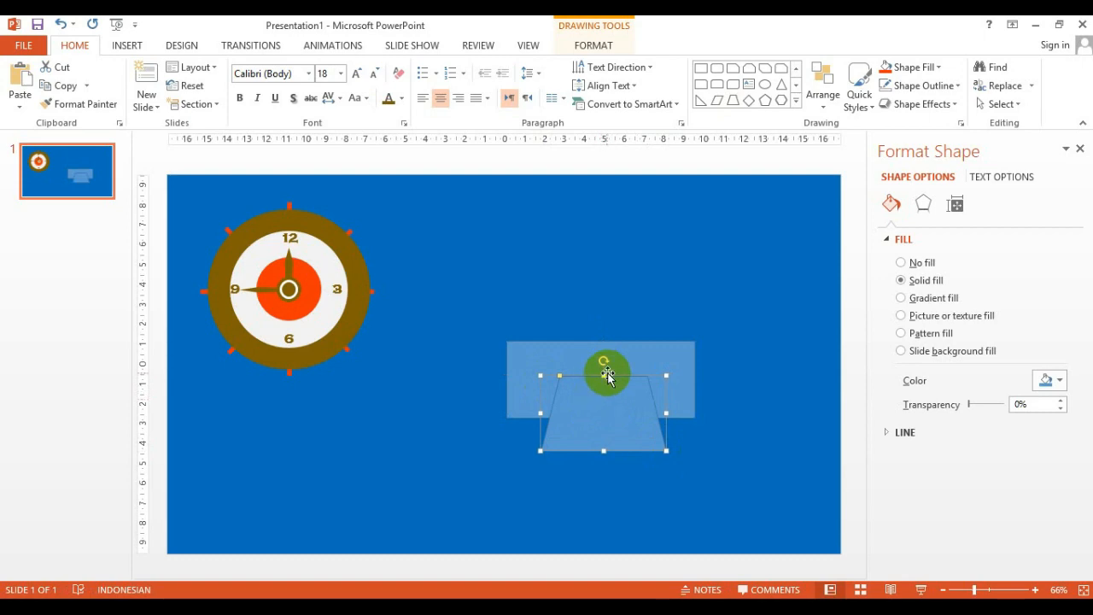
{"action": "left_click_drag", "start_coordinate": [604, 394], "coordinate": [594, 415]}
Select the rectangle and trapezoid together and subtract the trapezoid from the rectangle with Merge Shapes
{"action": "left_click", "coordinate": [476, 313]}
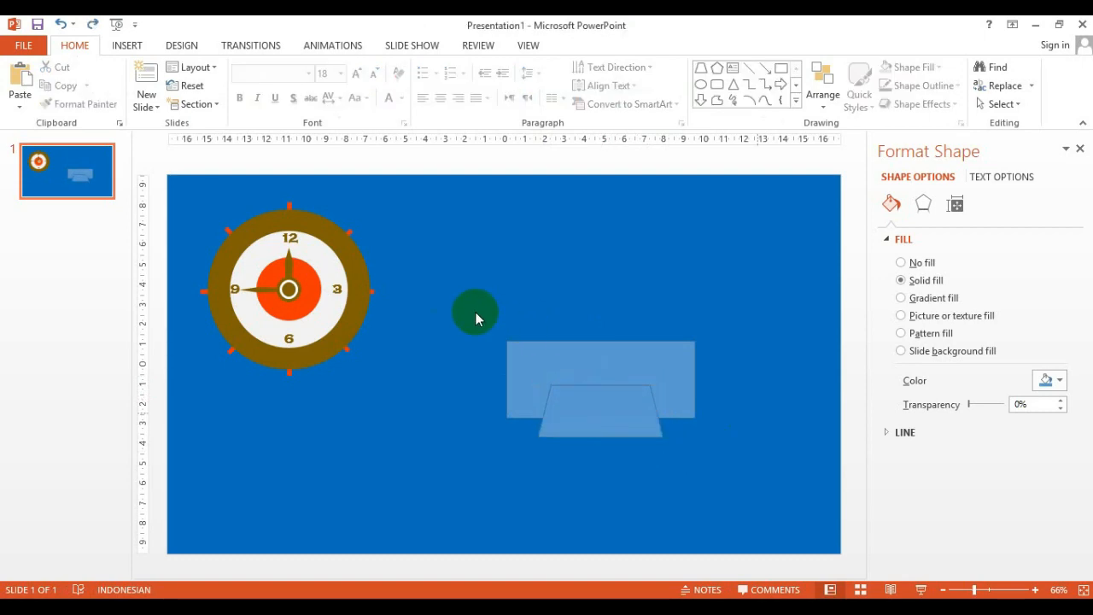
{"action": "left_click_drag", "start_coordinate": [470, 307], "coordinate": [662, 426]}
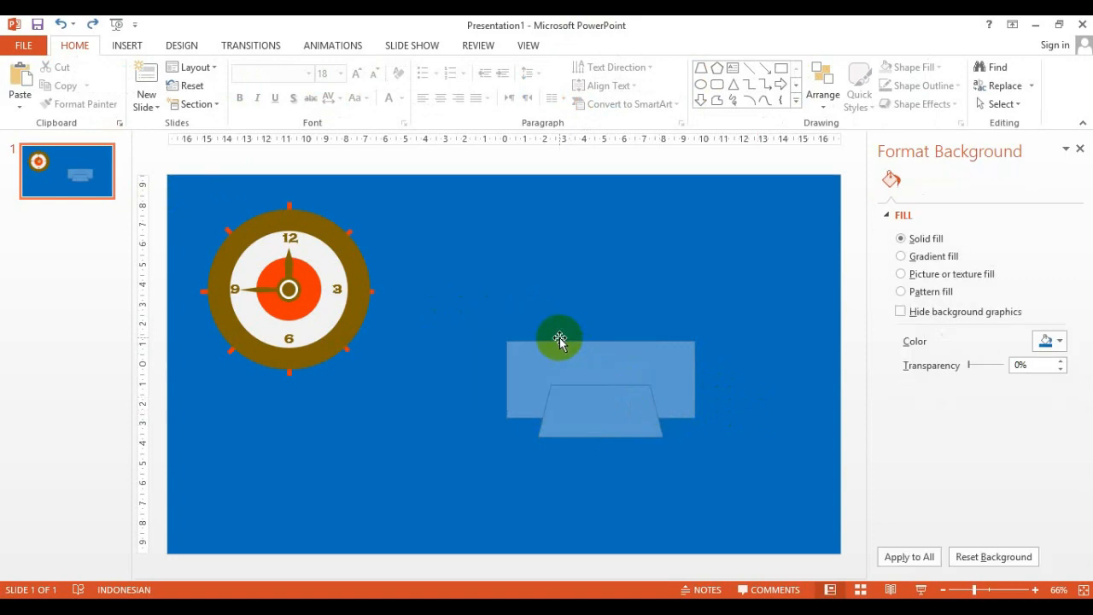
{"action": "left_click_drag", "start_coordinate": [484, 322], "coordinate": [717, 470]}
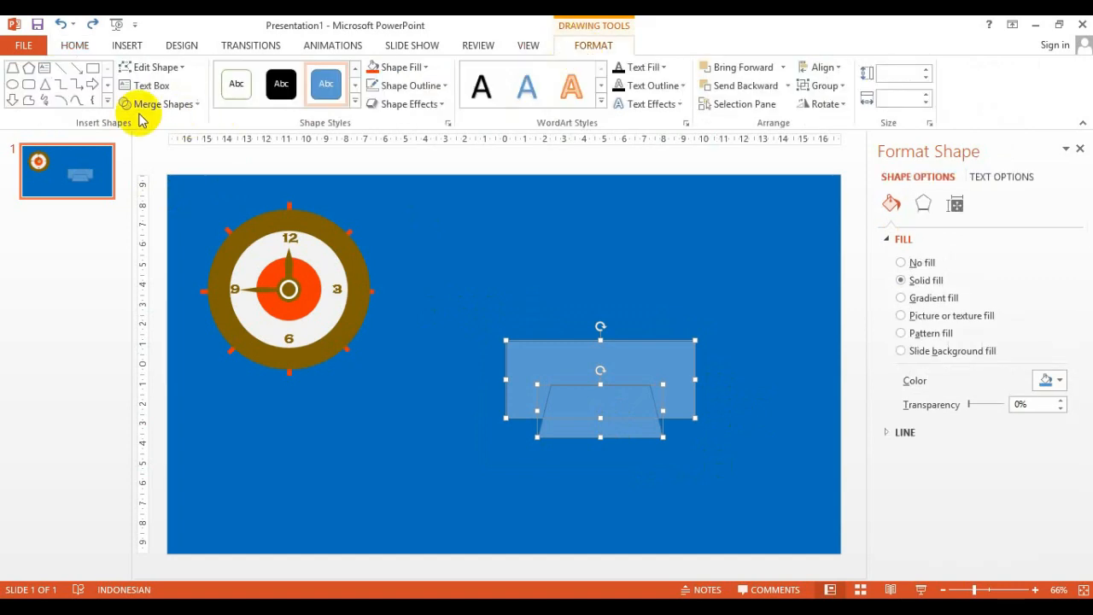
{"action": "left_click", "coordinate": [178, 107]}
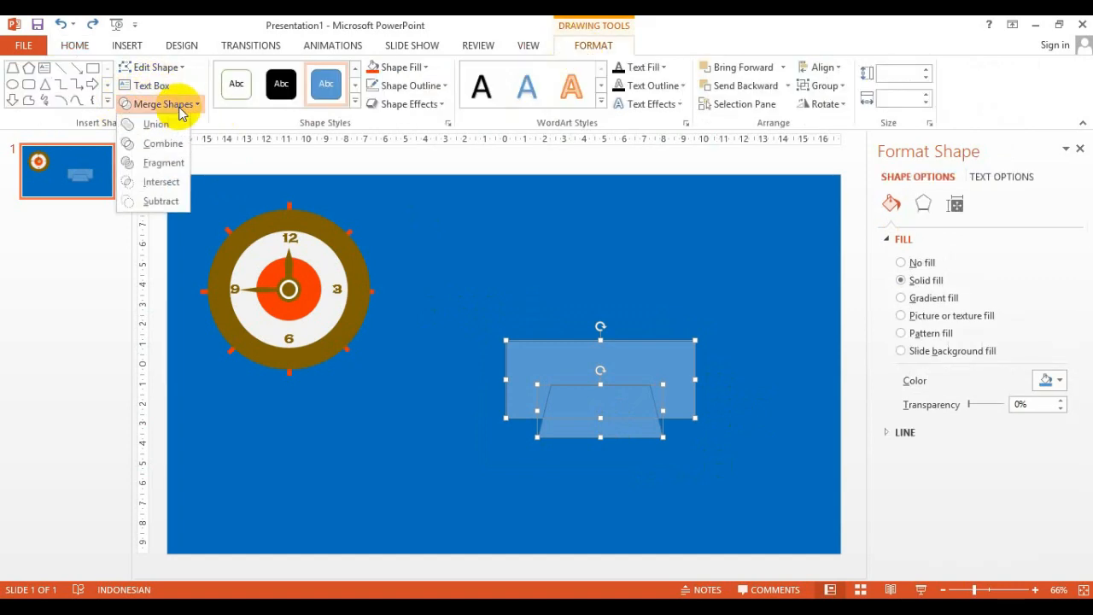
{"action": "left_click", "coordinate": [162, 201]}
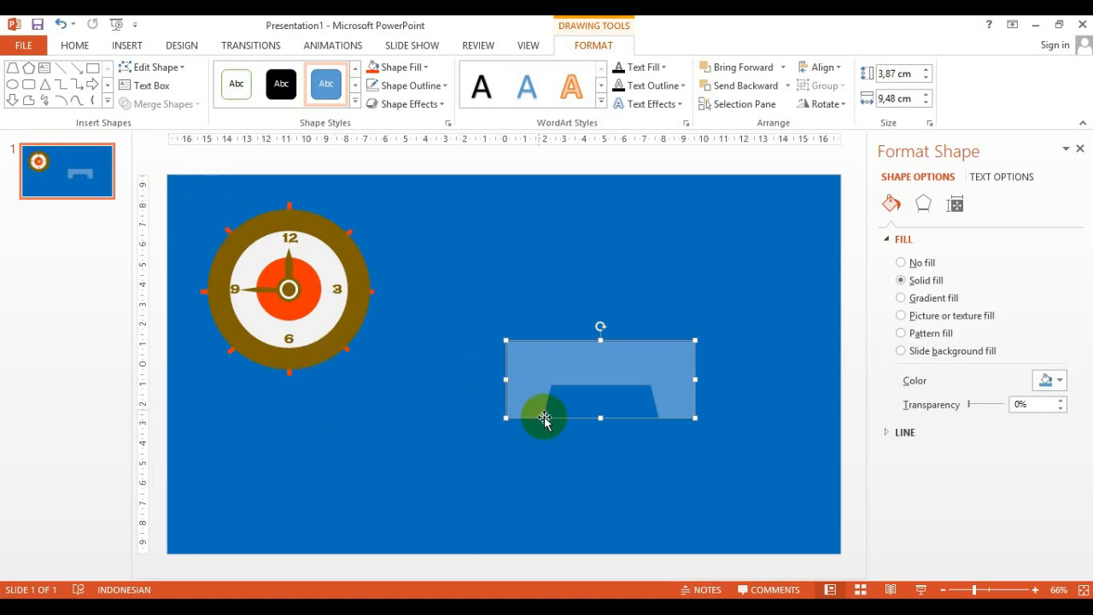
Fill the cut-out base shape with the recent orange color
{"action": "left_click", "coordinate": [586, 457]}
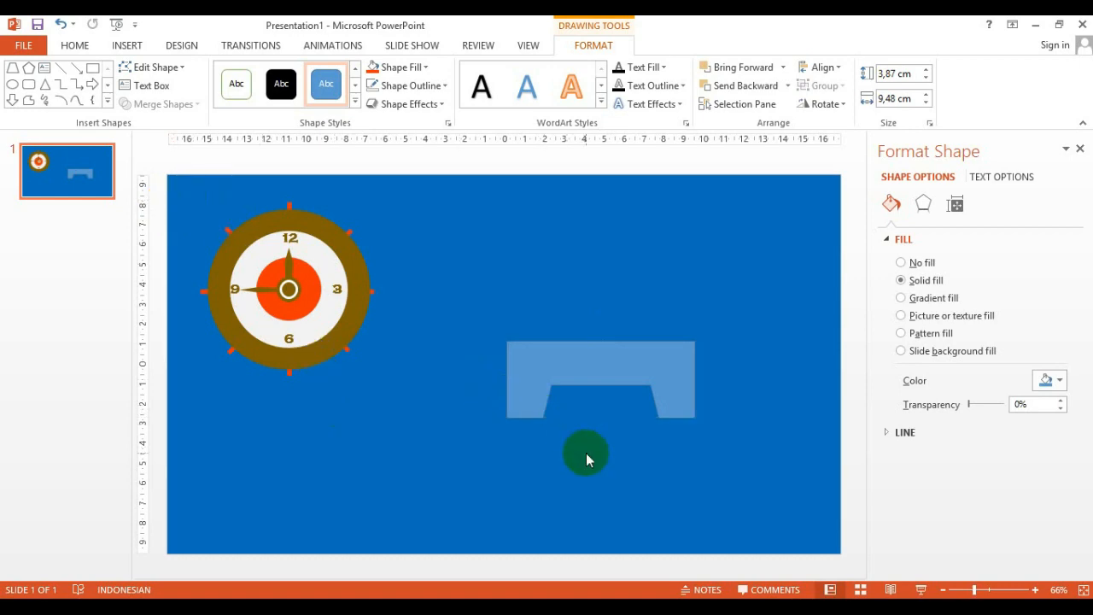
{"action": "left_click", "coordinate": [580, 352]}
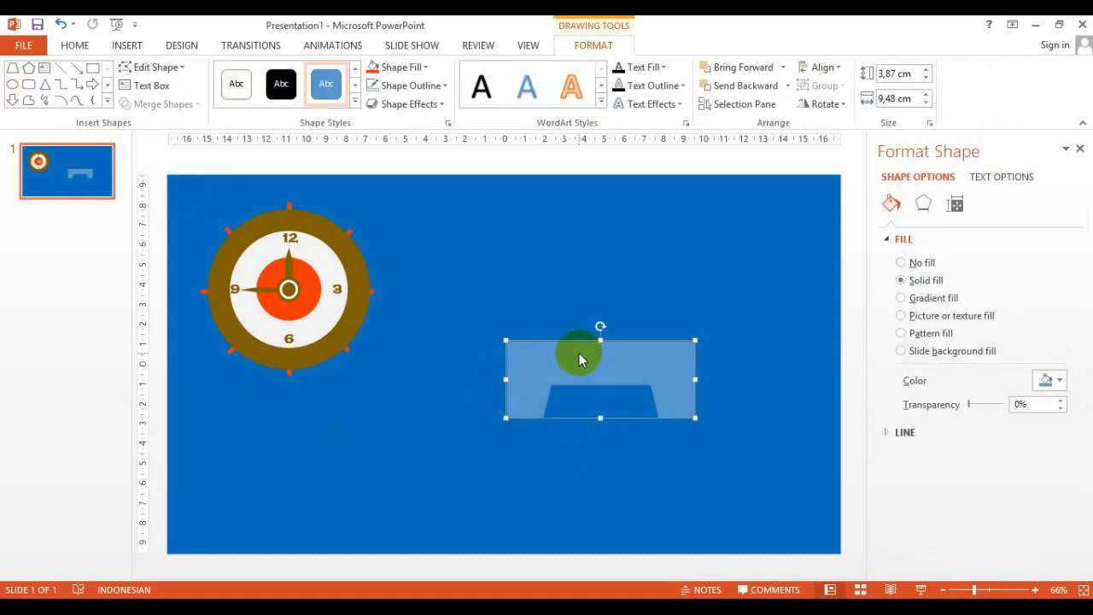
{"action": "left_click", "coordinate": [414, 67]}
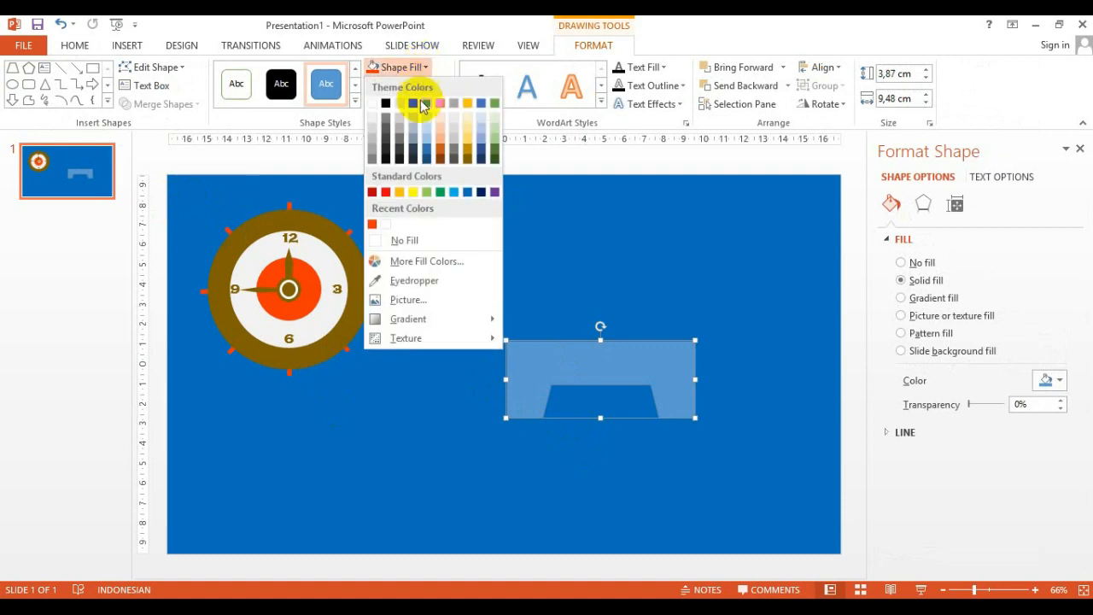
{"action": "left_click", "coordinate": [375, 225]}
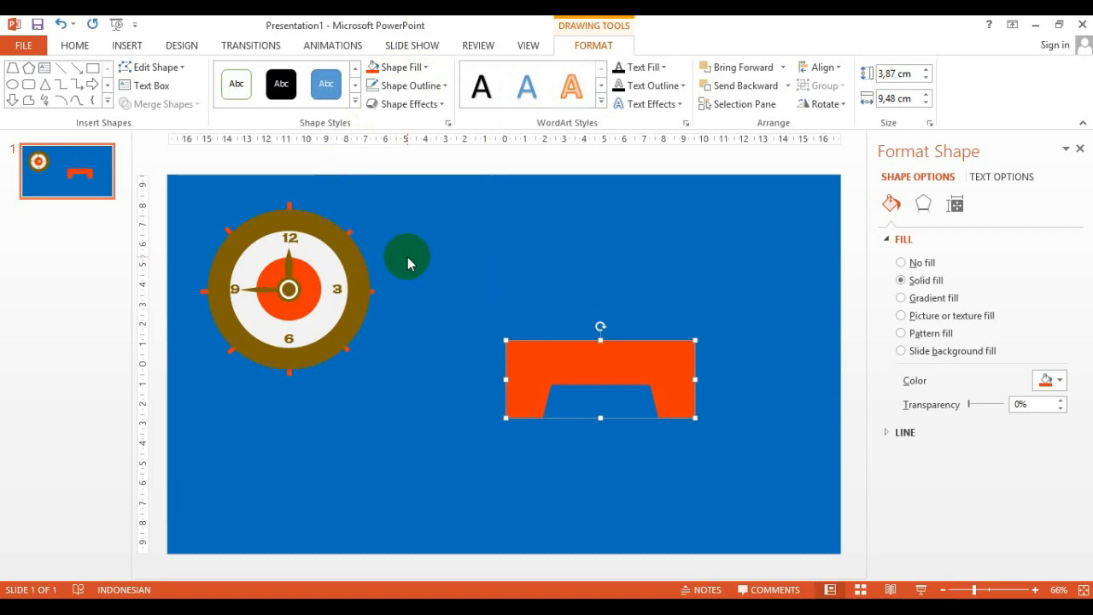
Draw a thin rectangle sitting on top of the orange base
{"action": "left_click", "coordinate": [92, 69]}
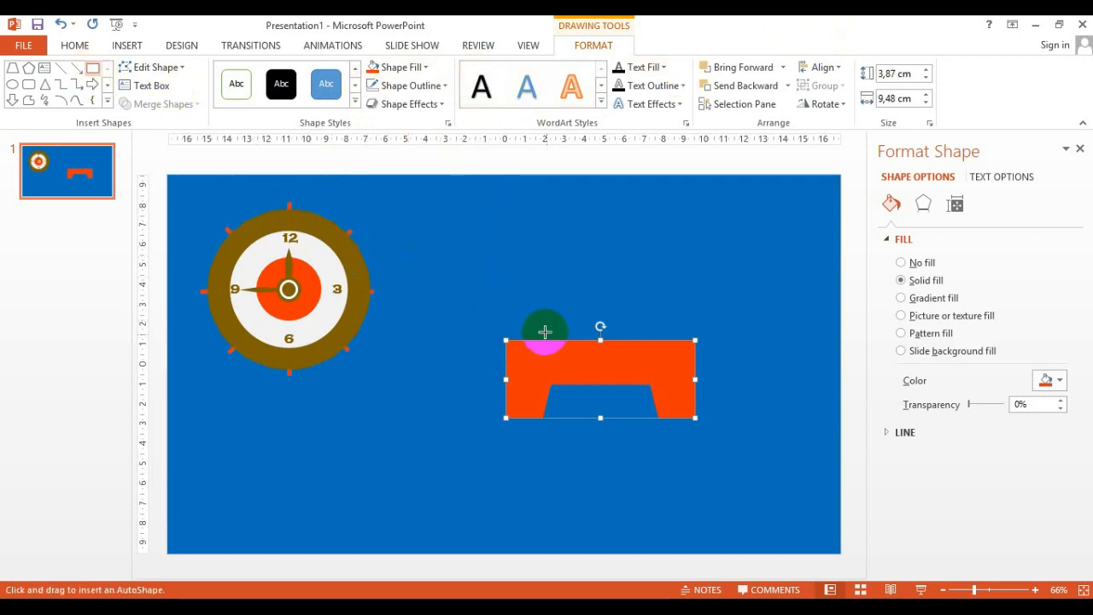
{"action": "left_click_drag", "start_coordinate": [544, 325], "coordinate": [598, 321]}
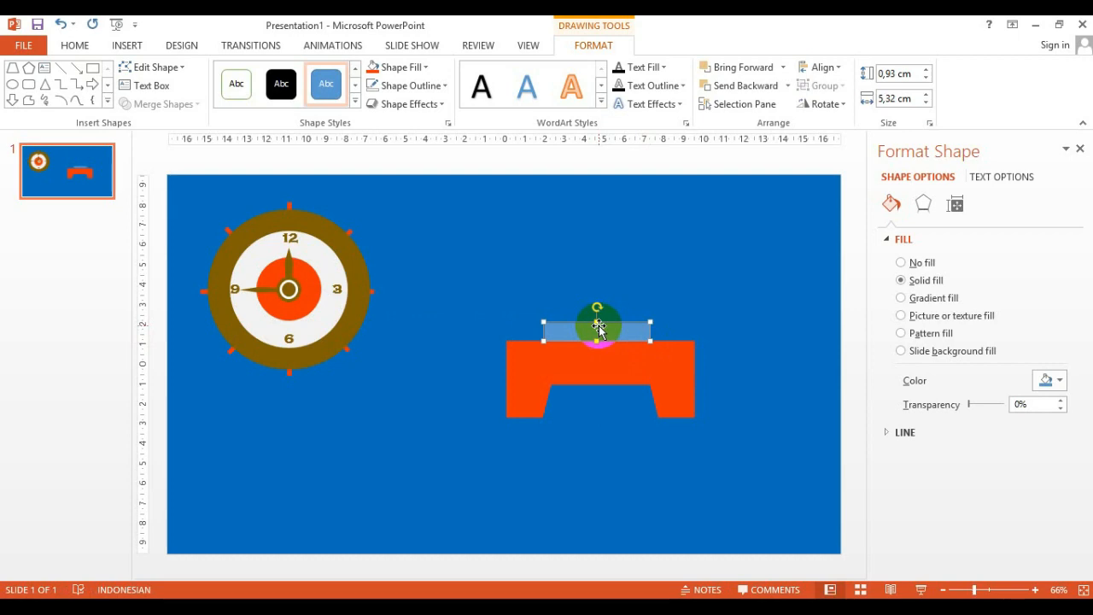
Fill the thin rectangle brown, remove its outline, and nudge it slightly right
{"action": "left_click", "coordinate": [701, 283]}
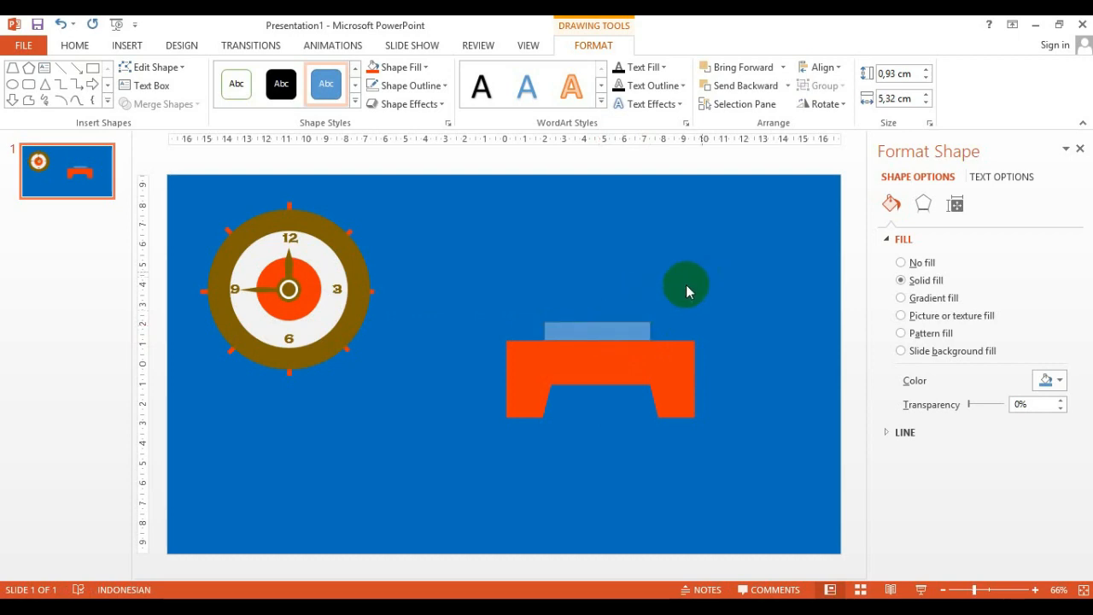
{"action": "left_click", "coordinate": [612, 331]}
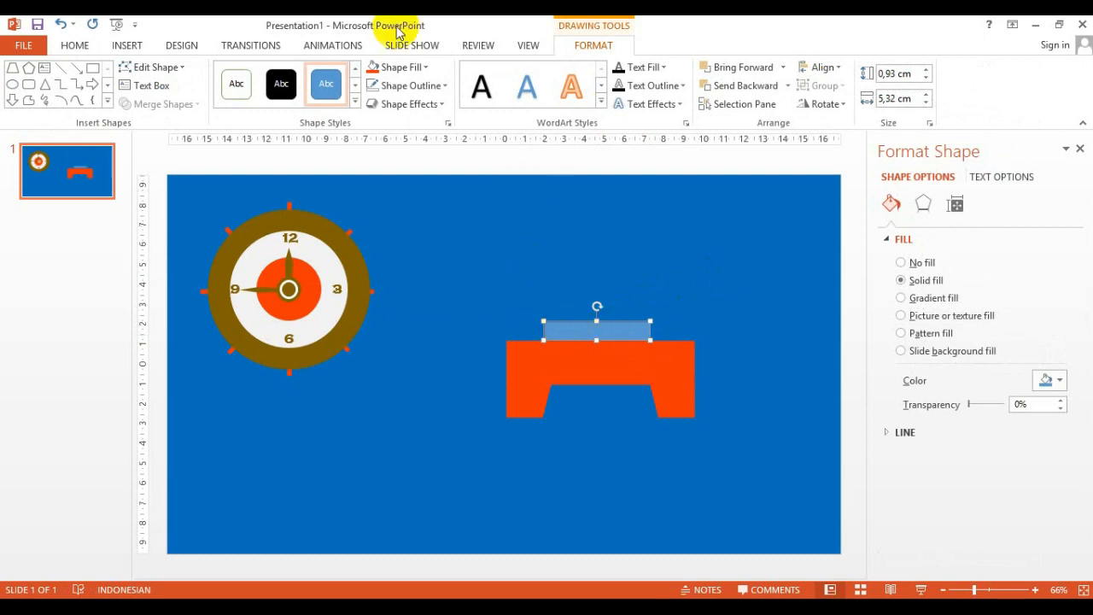
{"action": "left_click", "coordinate": [402, 66]}
{"action": "left_click", "coordinate": [466, 159]}
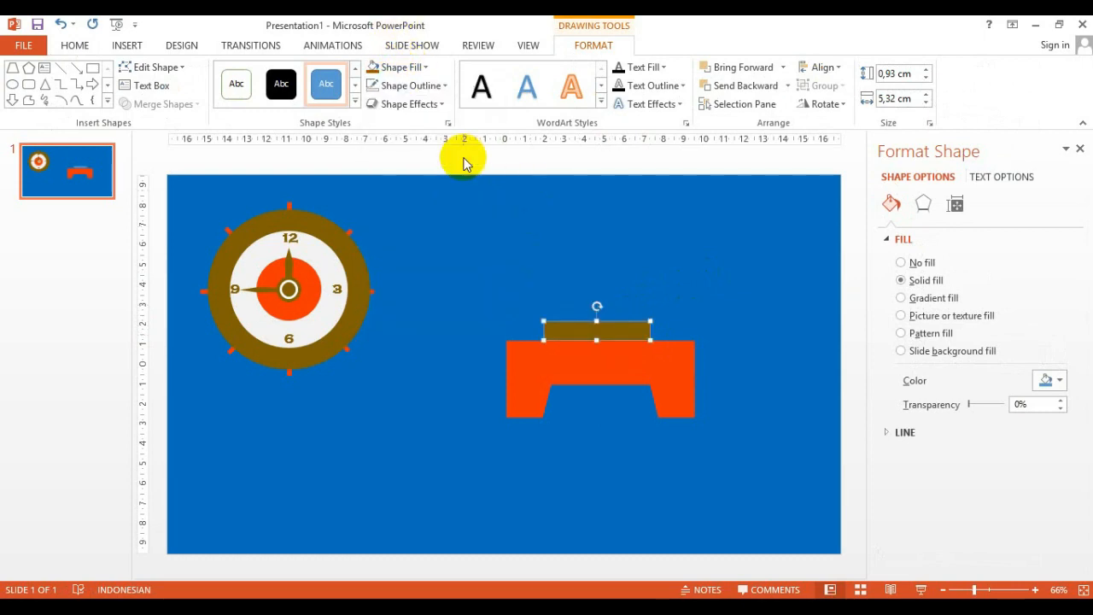
{"action": "left_click", "coordinate": [435, 84]}
{"action": "left_click", "coordinate": [409, 260]}
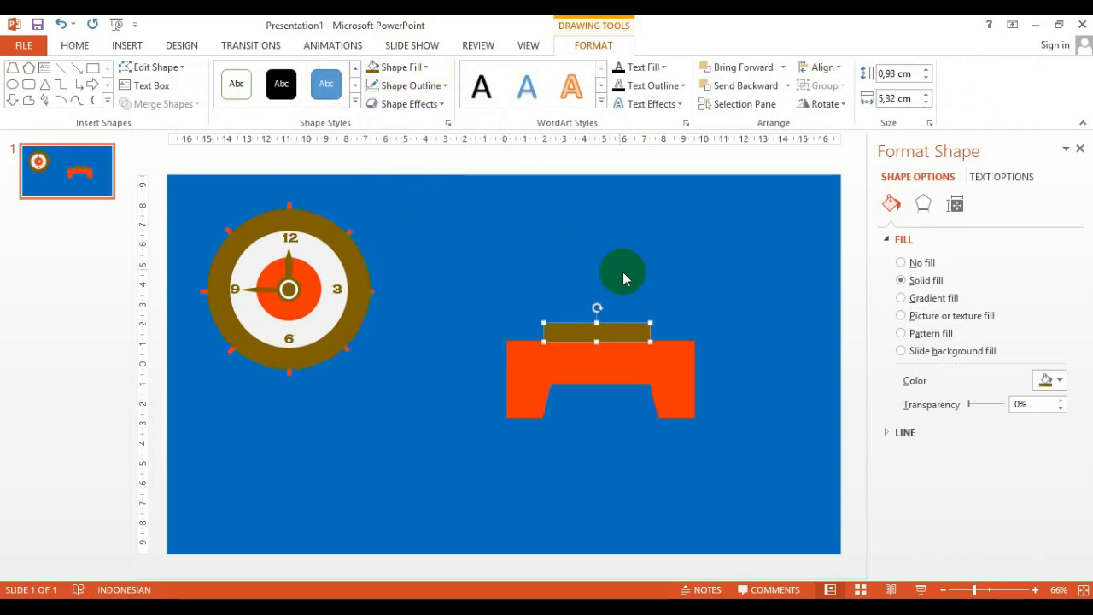
{"action": "key", "text": "Right"}
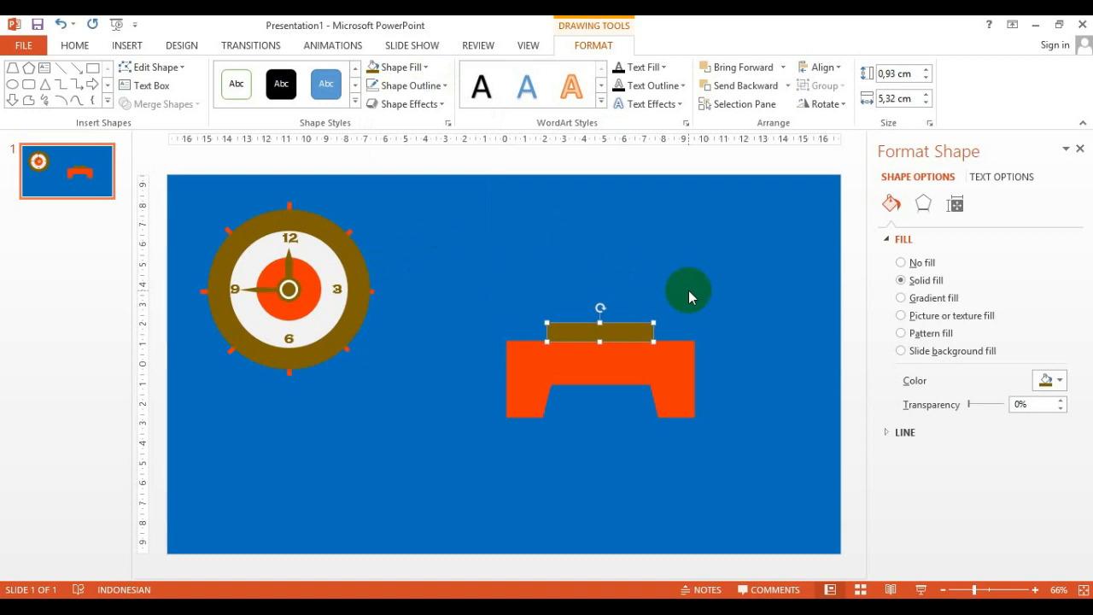
Draw a small triangle on top of the brown rectangle, about 1.5 cm high and 2 cm wide
{"action": "left_click", "coordinate": [45, 84]}
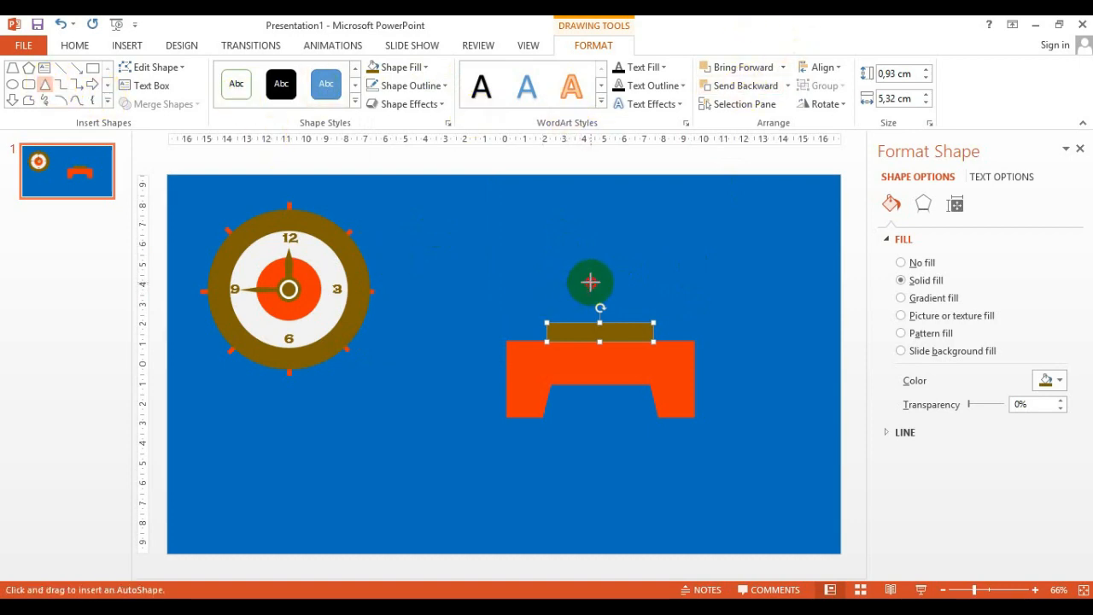
{"action": "left_click_drag", "start_coordinate": [591, 282], "coordinate": [631, 323]}
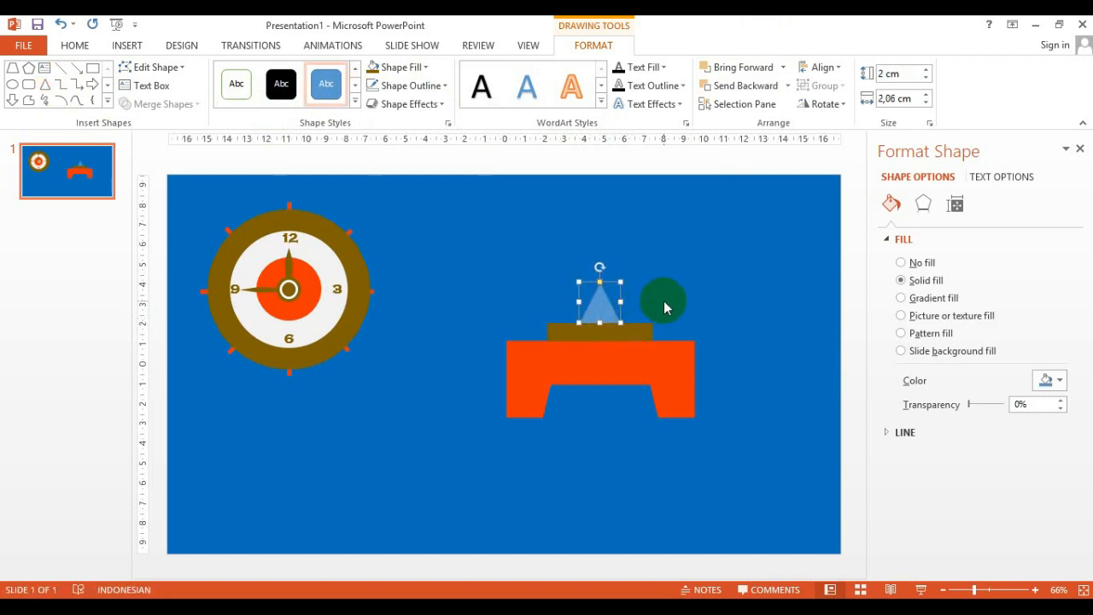
{"action": "left_click_drag", "start_coordinate": [599, 323], "coordinate": [601, 310]}
{"action": "key", "text": "ctrl+Up"}
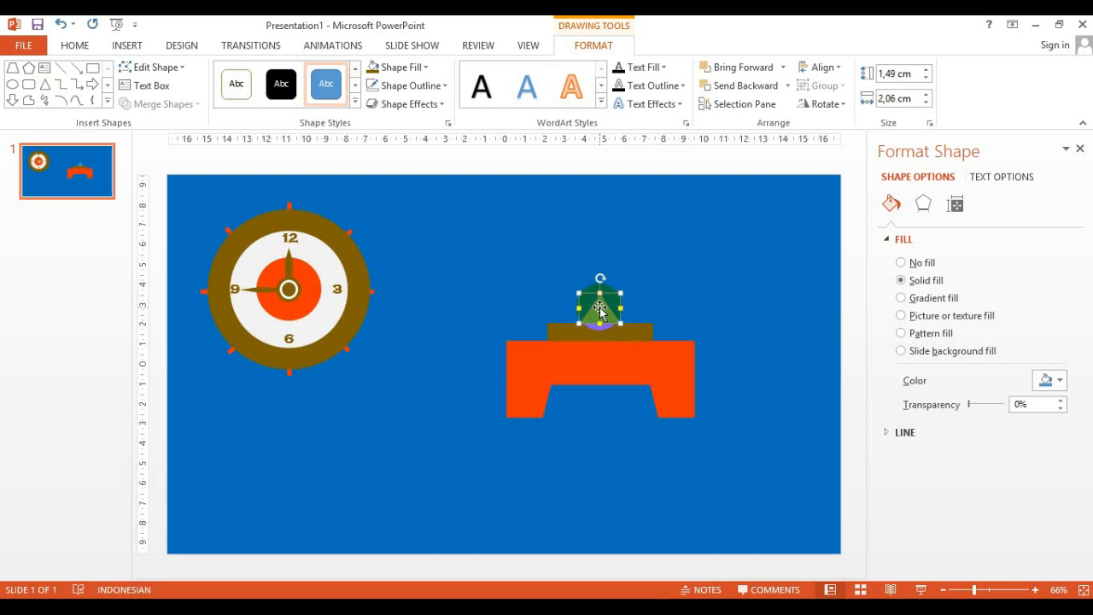
Fill the triangle brown and remove its outline
{"action": "left_click", "coordinate": [414, 68]}
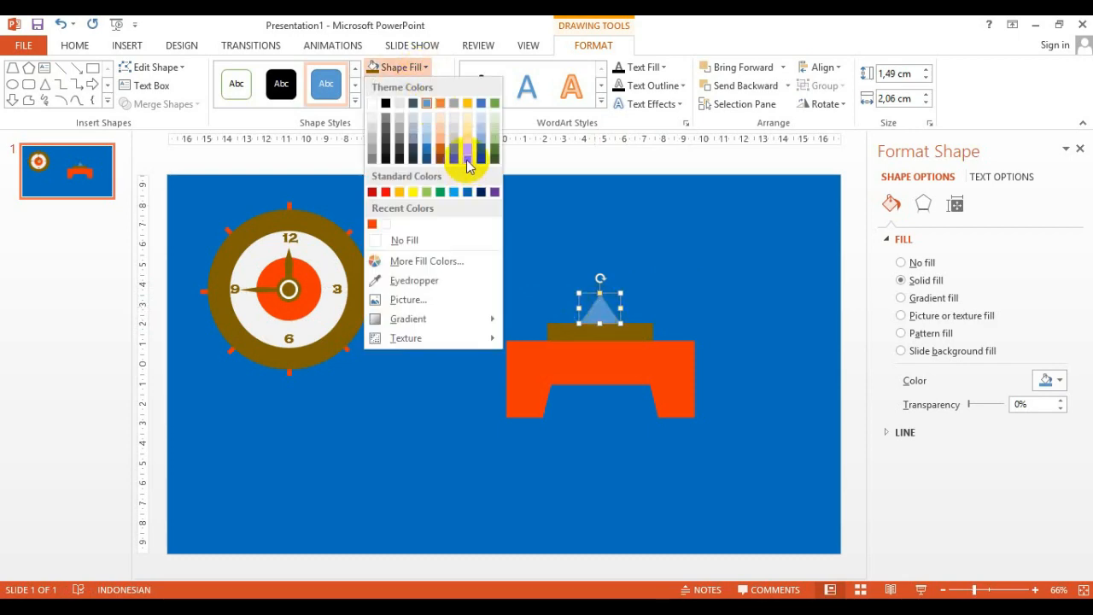
{"action": "left_click", "coordinate": [468, 161]}
{"action": "left_click", "coordinate": [434, 87]}
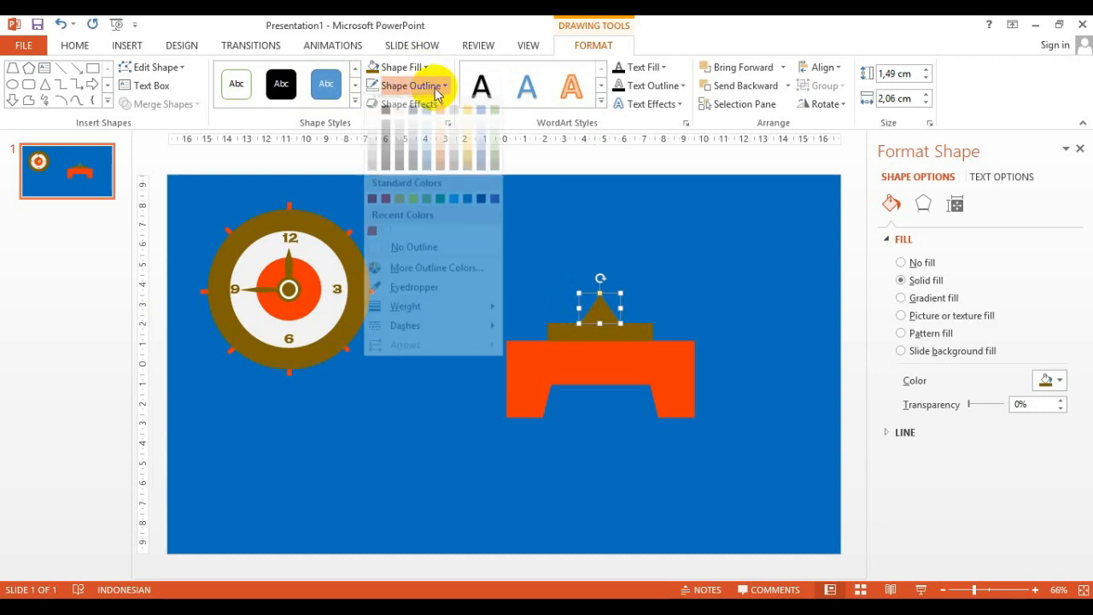
{"action": "left_click", "coordinate": [410, 257]}
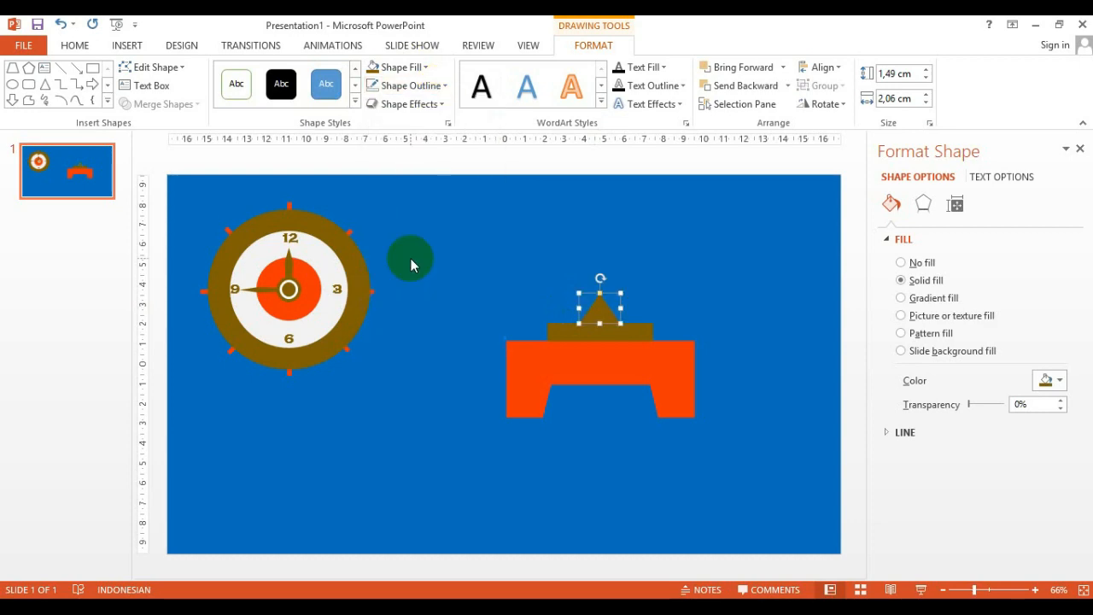
Widen the triangle to about 2.7 cm
{"action": "left_click_drag", "start_coordinate": [411, 259], "coordinate": [596, 313]}
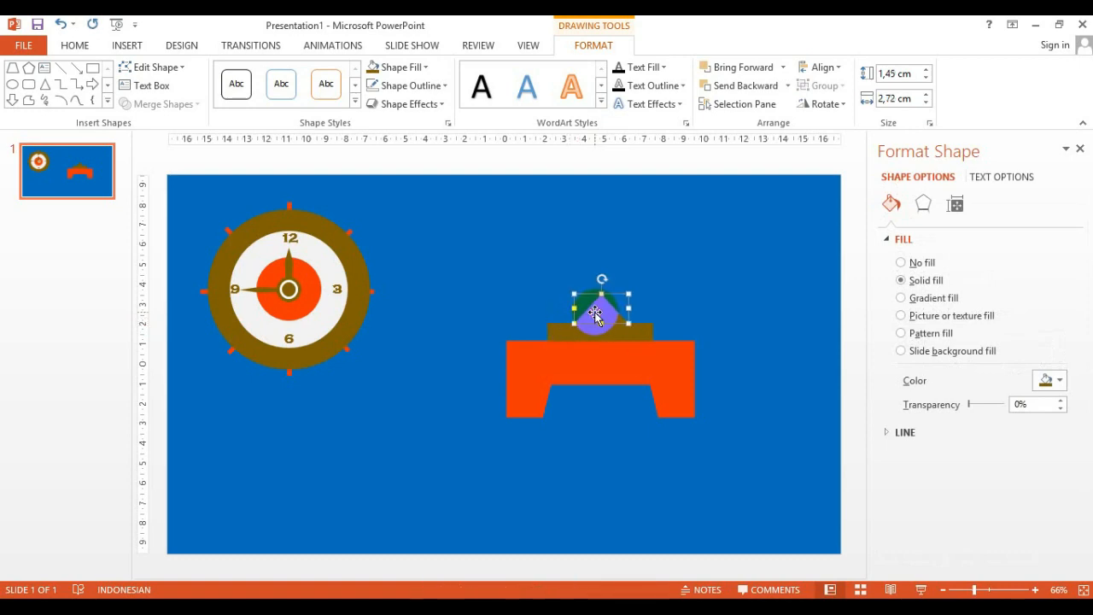
{"action": "left_click", "coordinate": [654, 302]}
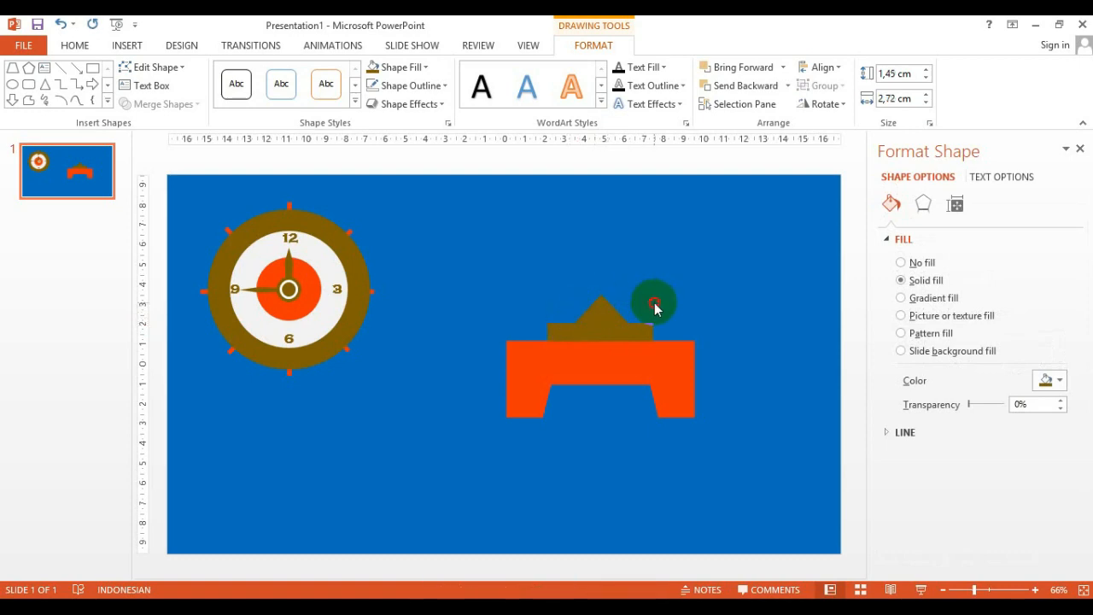
Duplicate the brown rectangle and rotate the copy 90° right
{"action": "left_click", "coordinate": [610, 331]}
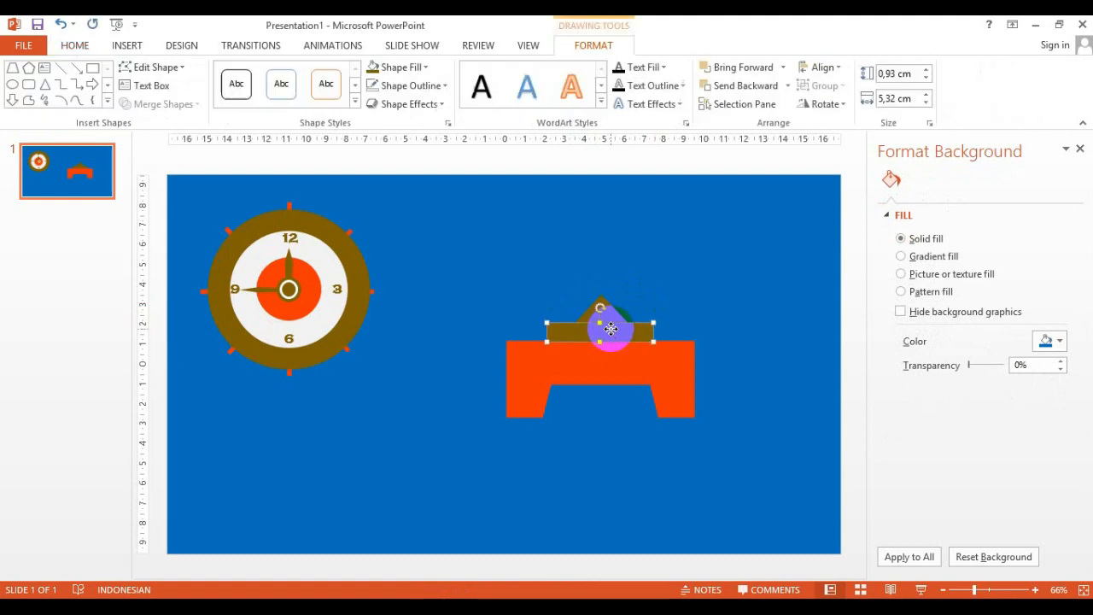
{"action": "key", "text": "ctrl+d"}
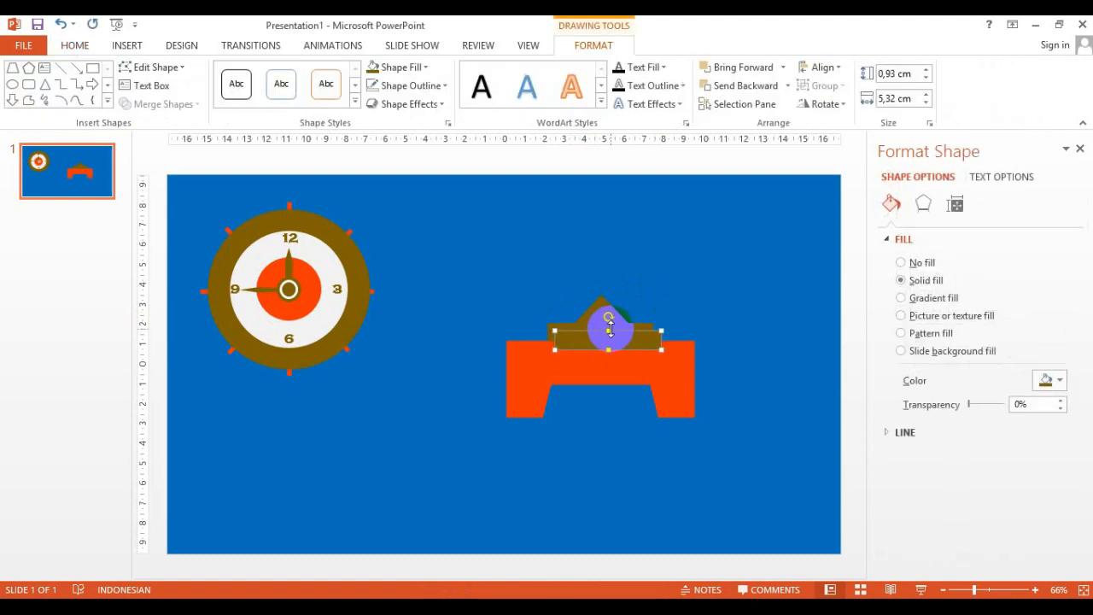
{"action": "left_click", "coordinate": [825, 103]}
{"action": "left_click", "coordinate": [838, 125]}
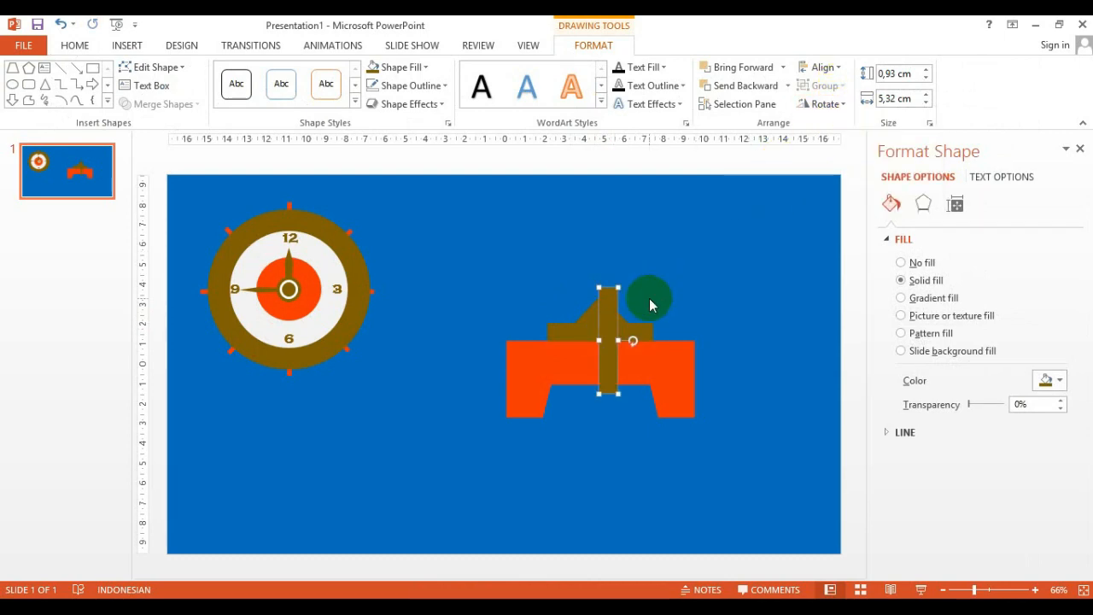
Shorten the vertical copy to about 3.2 cm and place it as a stem above the triangle
{"action": "left_click_drag", "start_coordinate": [607, 333], "coordinate": [601, 285]}
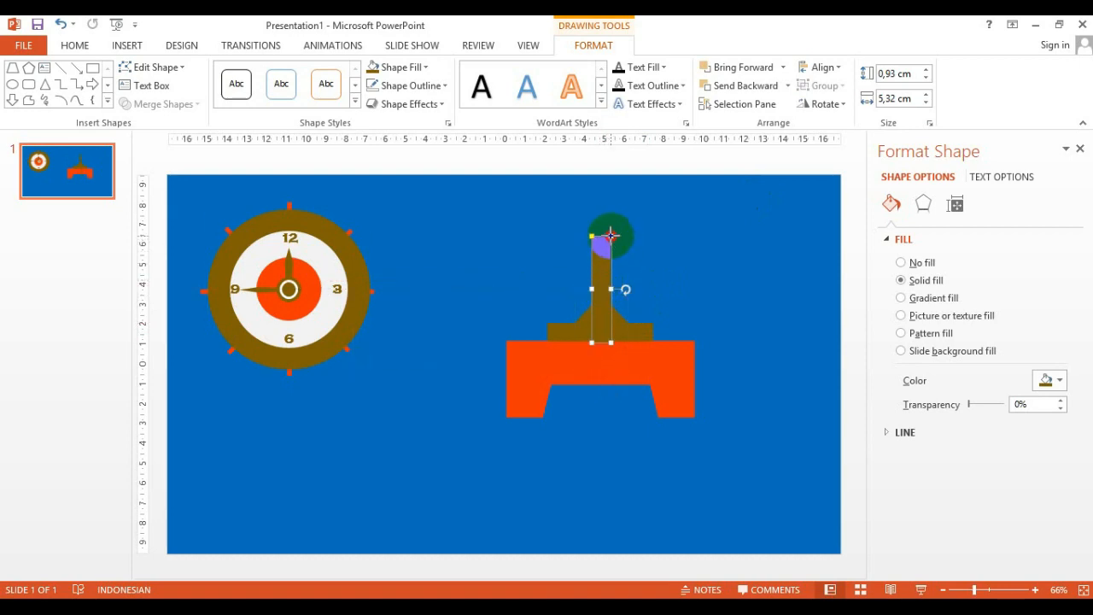
{"action": "left_click_drag", "start_coordinate": [611, 235], "coordinate": [612, 279]}
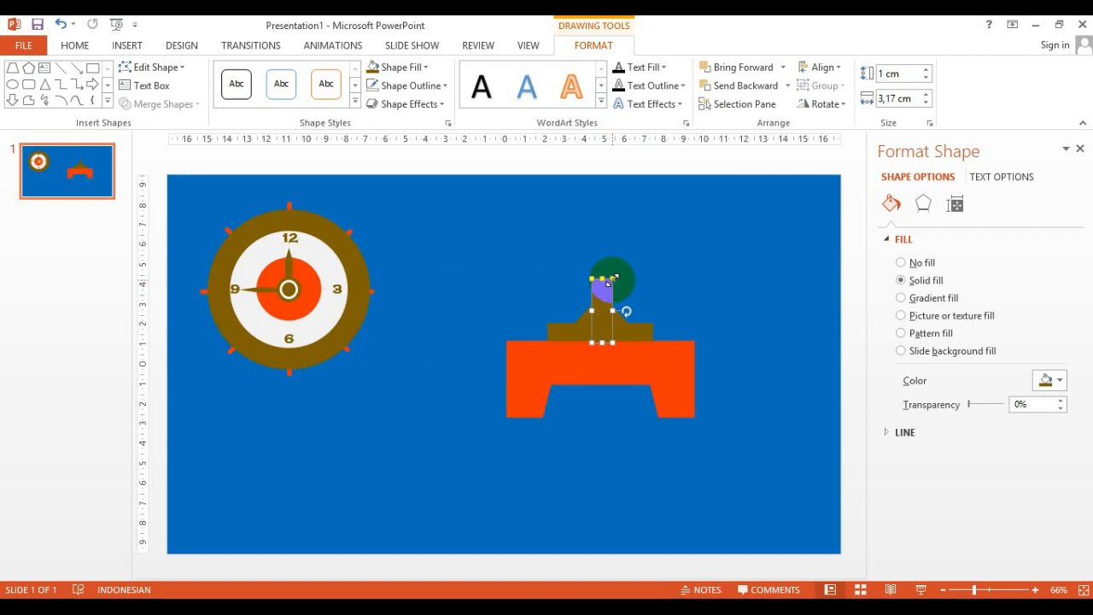
{"action": "left_click_drag", "start_coordinate": [613, 279], "coordinate": [620, 248]}
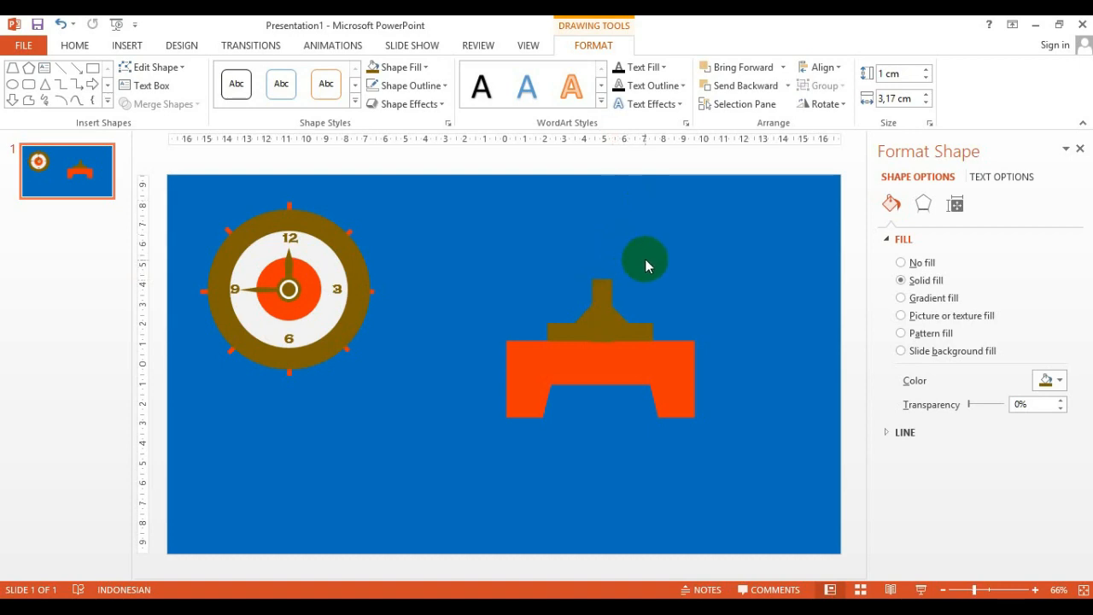
{"action": "left_click", "coordinate": [645, 261]}
Select all the stand's shapes and move them down and left below the clock
{"action": "left_click_drag", "start_coordinate": [474, 231], "coordinate": [740, 440]}
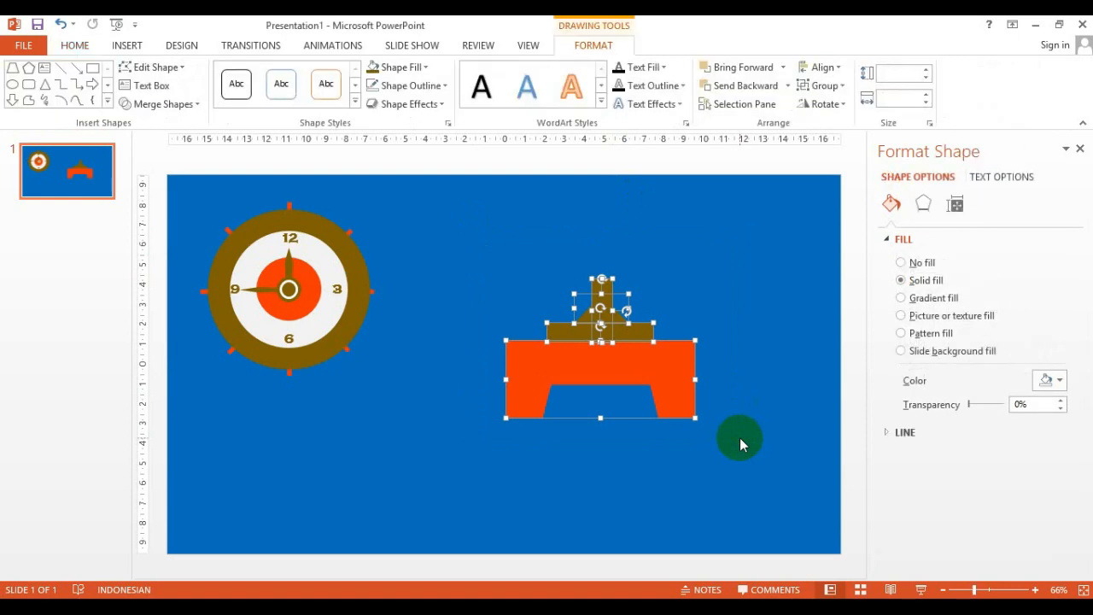
{"action": "left_click_drag", "start_coordinate": [659, 383], "coordinate": [560, 439]}
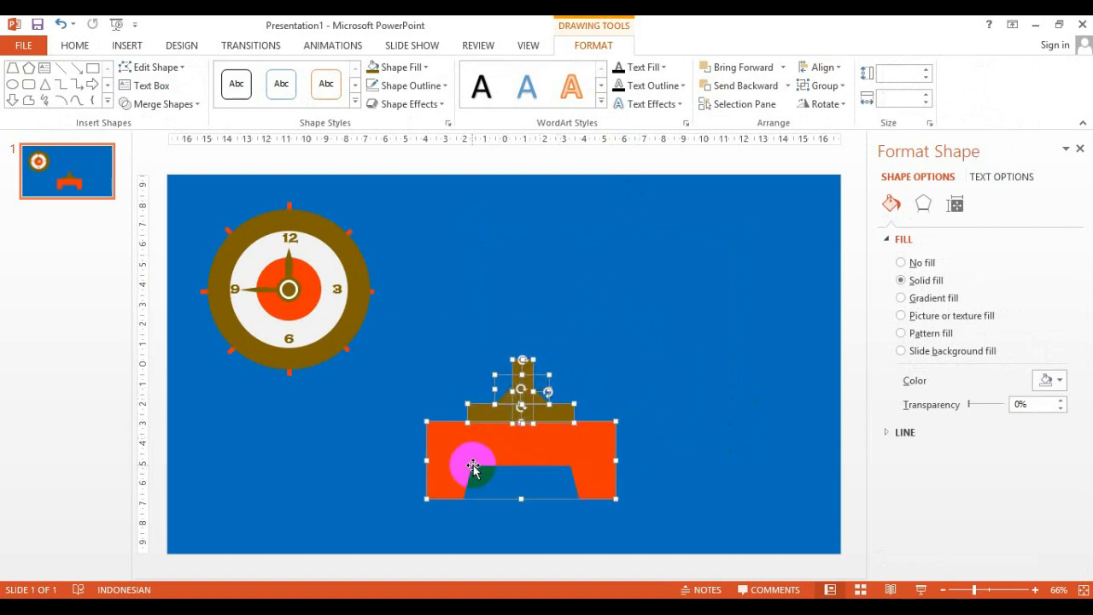
{"action": "left_click_drag", "start_coordinate": [486, 465], "coordinate": [481, 474]}
Select all the clock's shapes and move them onto the stand, centered above the stem
{"action": "left_click_drag", "start_coordinate": [181, 184], "coordinate": [403, 388]}
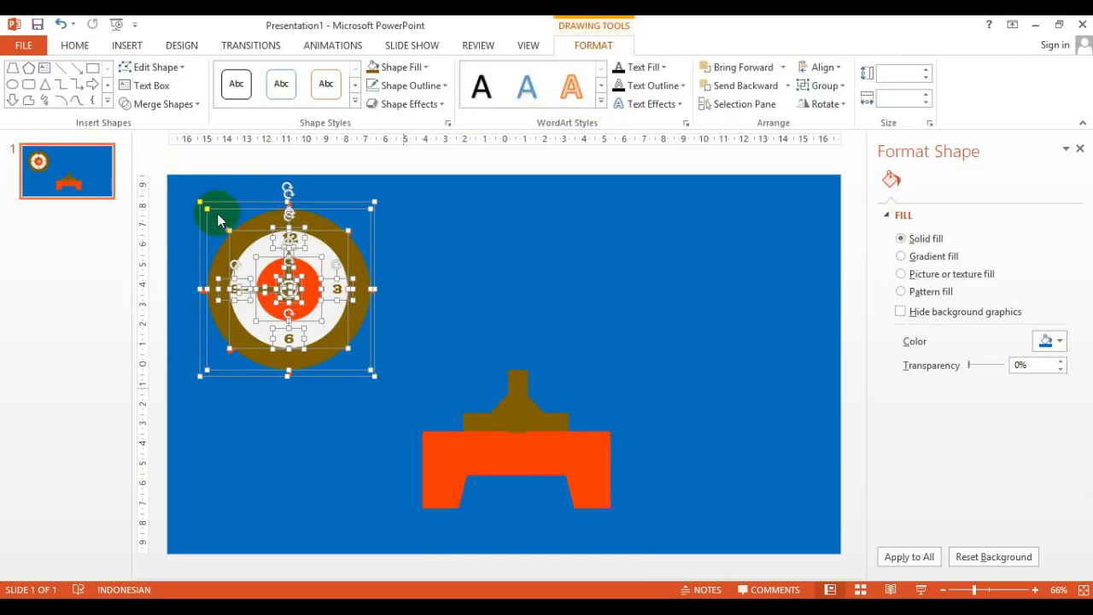
{"action": "left_click_drag", "start_coordinate": [236, 202], "coordinate": [464, 214]}
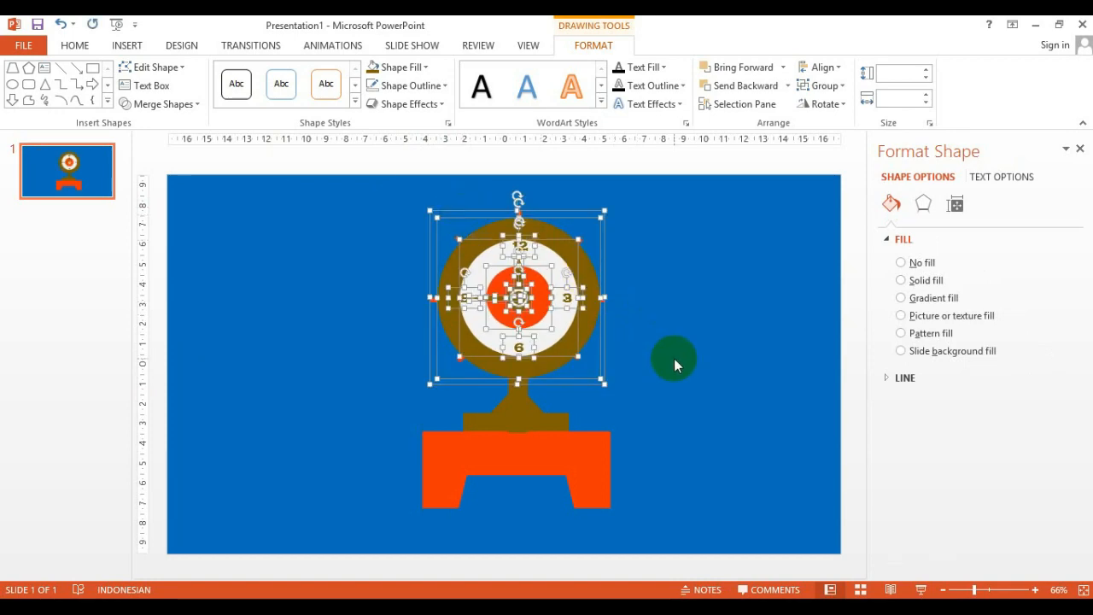
{"action": "key", "text": "Down"}
{"action": "key", "text": "Down"}
{"action": "key", "text": "Down"}
{"action": "key", "text": "Down"}
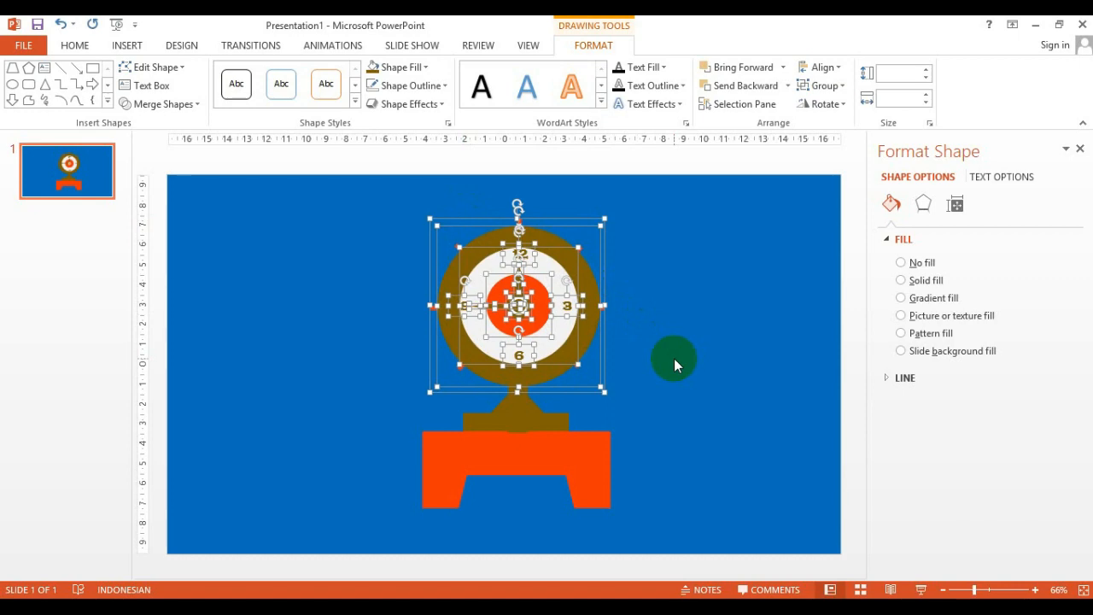
Send the vertical stem to the back behind the clock
{"action": "left_click_drag", "start_coordinate": [674, 358], "coordinate": [518, 399]}
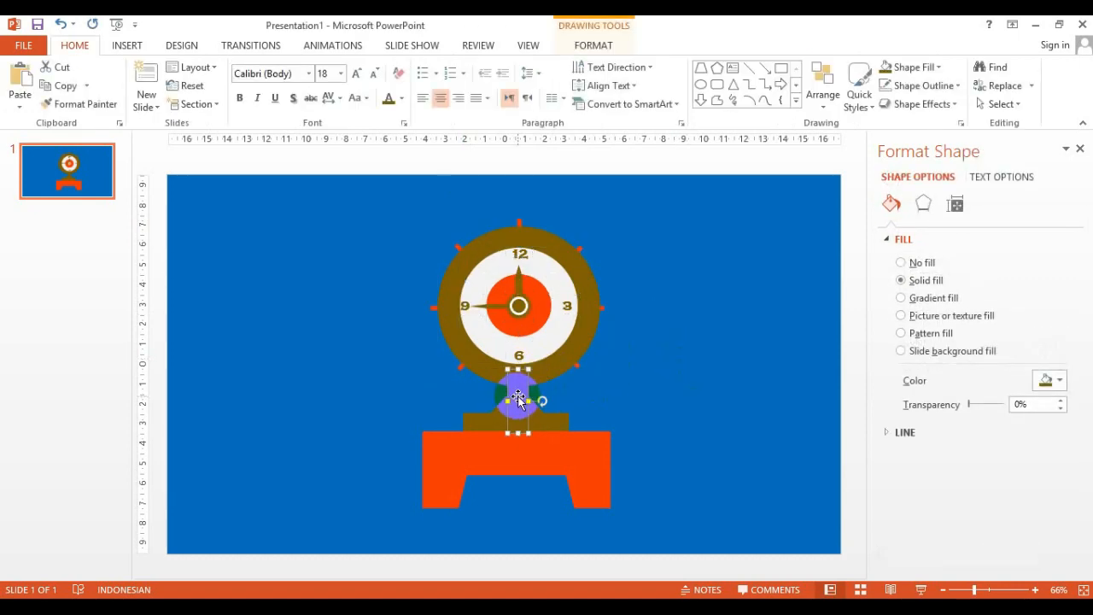
{"action": "right_click", "coordinate": [519, 396]}
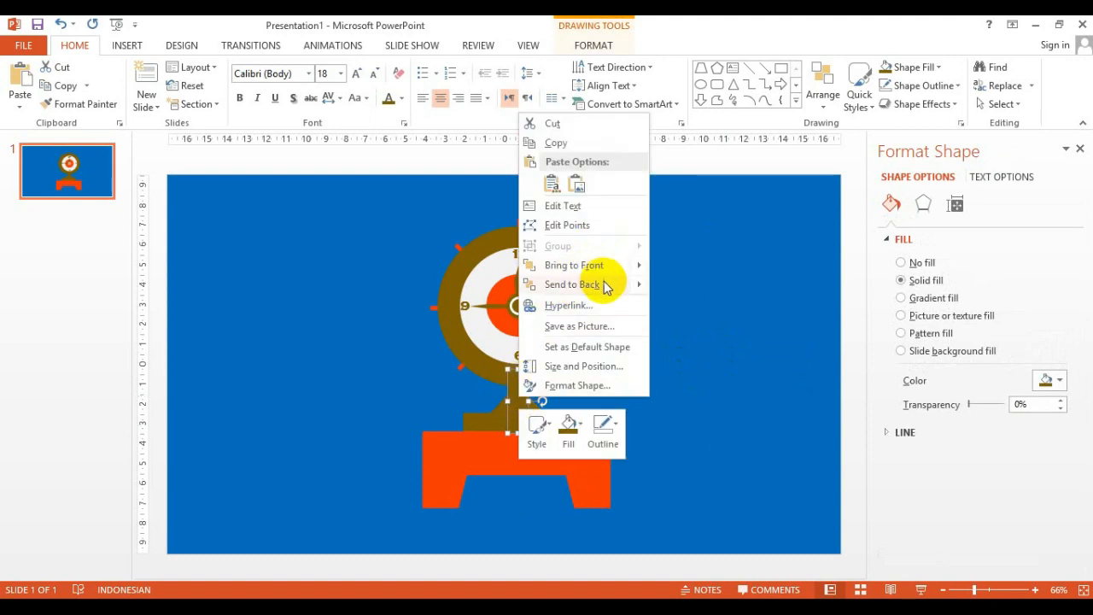
{"action": "mouse_move", "coordinate": [610, 292]}
{"action": "left_click", "coordinate": [698, 287]}
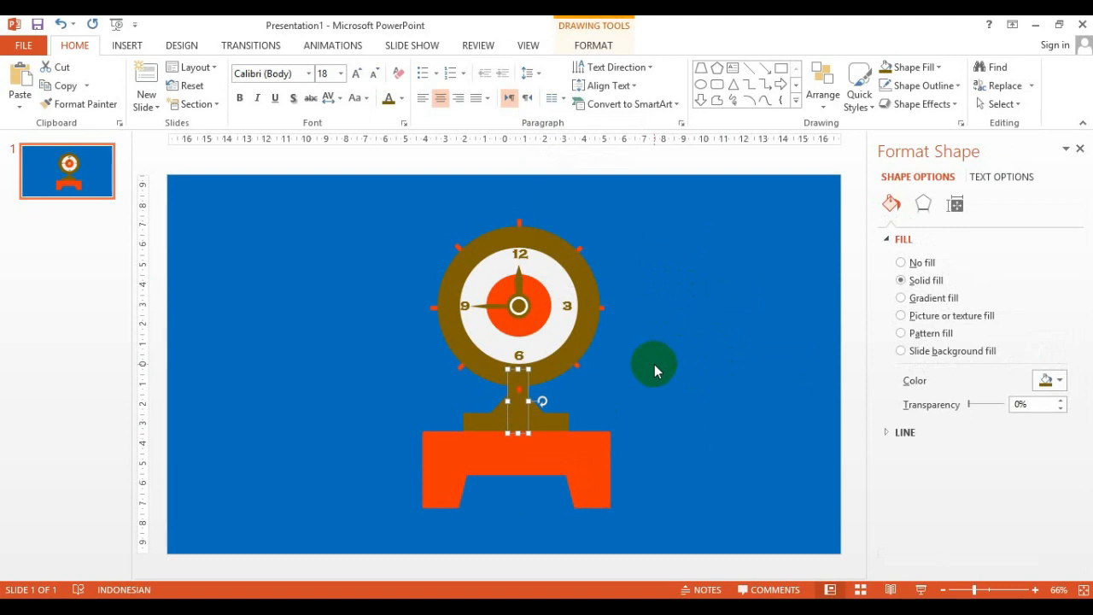
Select the whole clock and stand illustration and nudge it slightly upward
{"action": "left_click", "coordinate": [536, 439]}
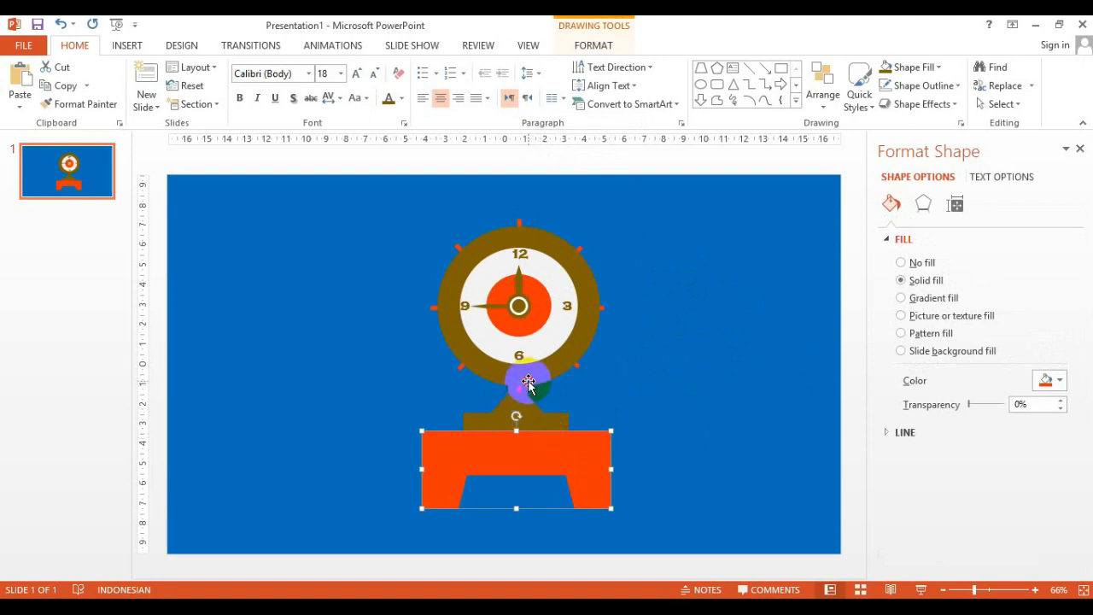
{"action": "left_click", "coordinate": [529, 385]}
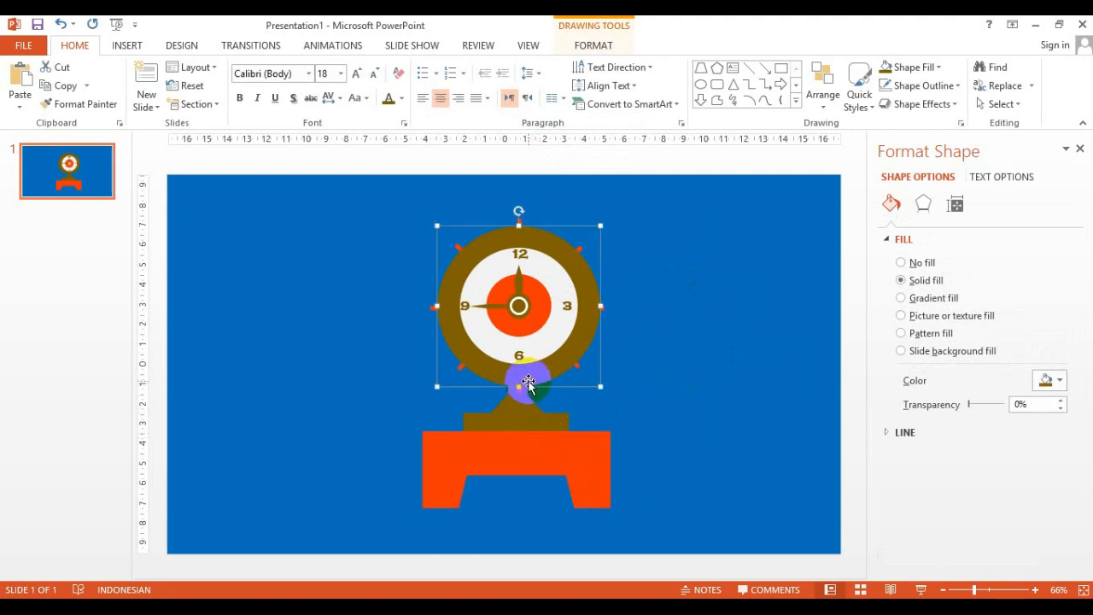
{"action": "left_click", "coordinate": [684, 397]}
{"action": "left_click_drag", "start_coordinate": [677, 391], "coordinate": [446, 269]}
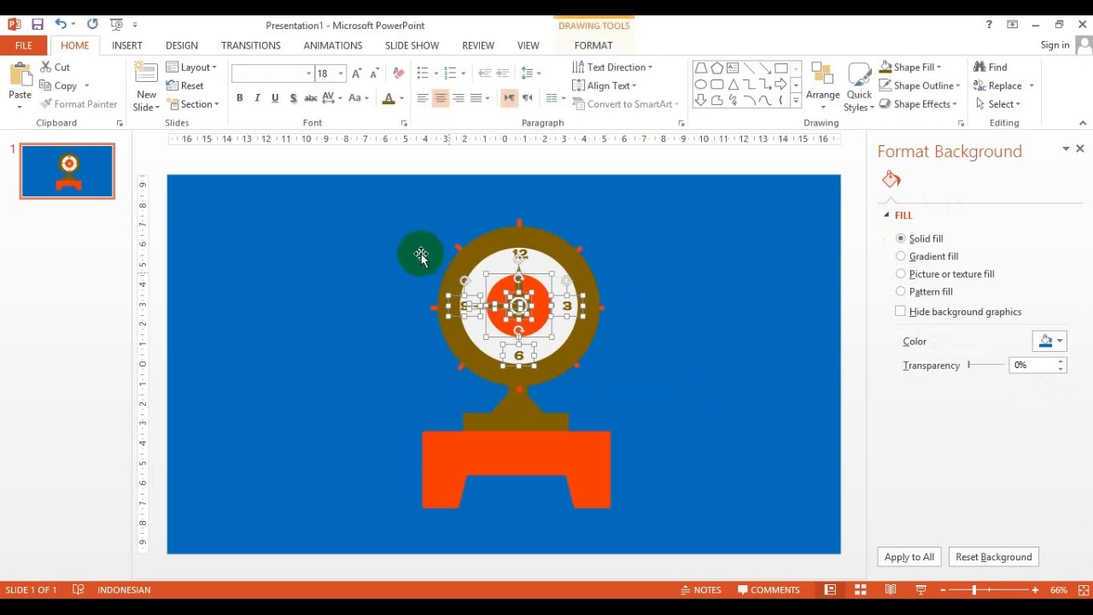
{"action": "left_click", "coordinate": [388, 221]}
{"action": "mouse_move", "coordinate": [360, 206]}
{"action": "left_mouse_down"}
{"action": "mouse_move", "coordinate": [630, 381]}
{"action": "mouse_move", "coordinate": [659, 513]}
{"action": "left_mouse_up"}
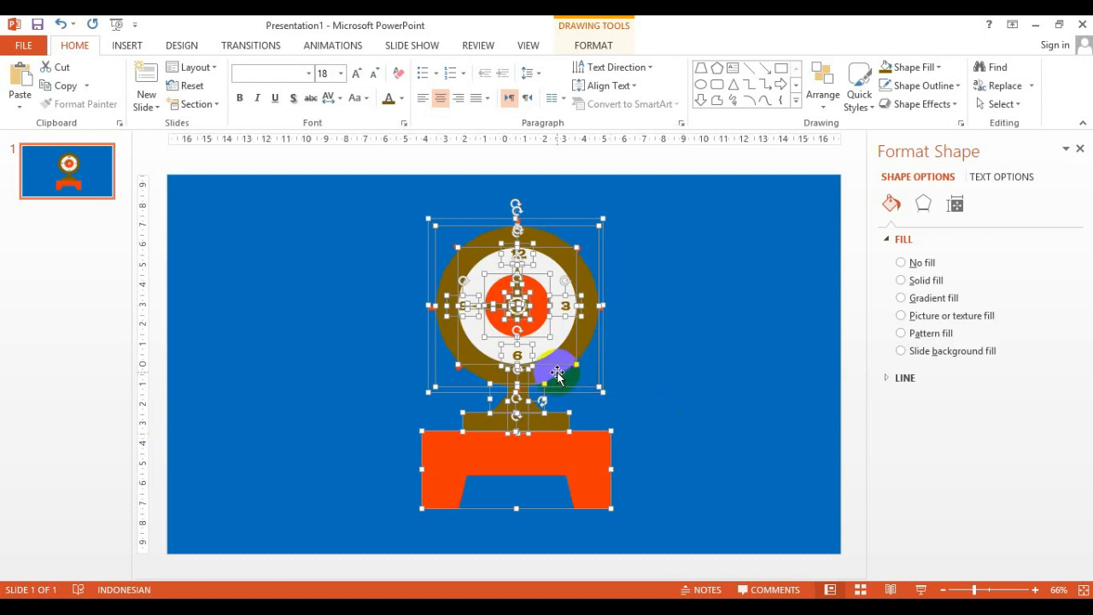
{"action": "mouse_move", "coordinate": [557, 372]}
{"action": "left_mouse_down"}
{"action": "mouse_move", "coordinate": [570, 373]}
{"action": "mouse_move", "coordinate": [556, 370]}
{"action": "left_mouse_up"}
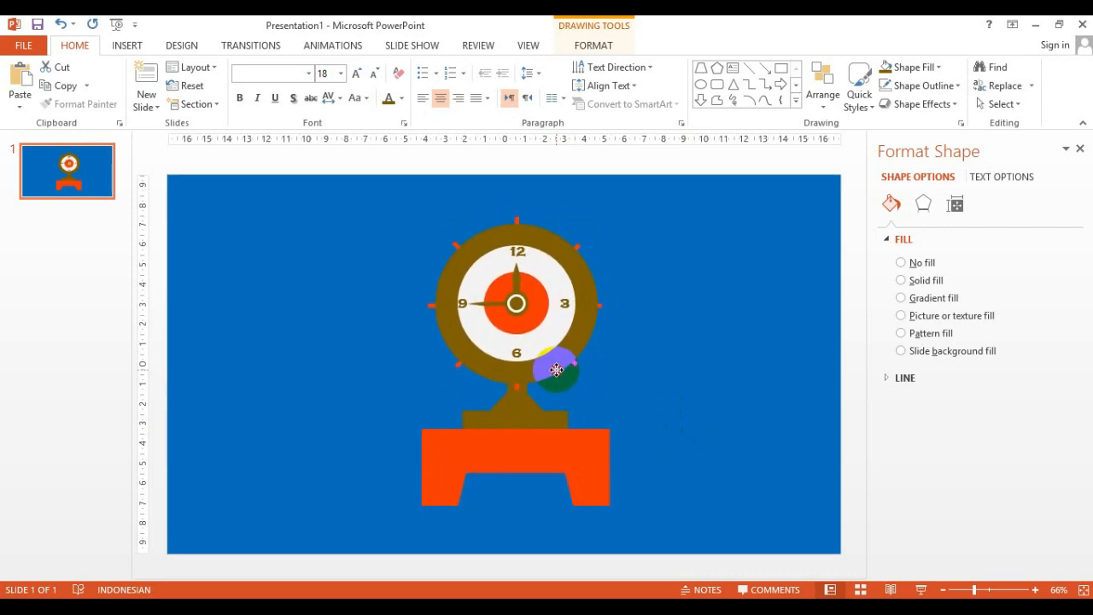
{"action": "left_click", "coordinate": [665, 304]}
Draw a circle about 4 cm across and center it over the clock face
{"action": "left_click", "coordinate": [702, 86]}
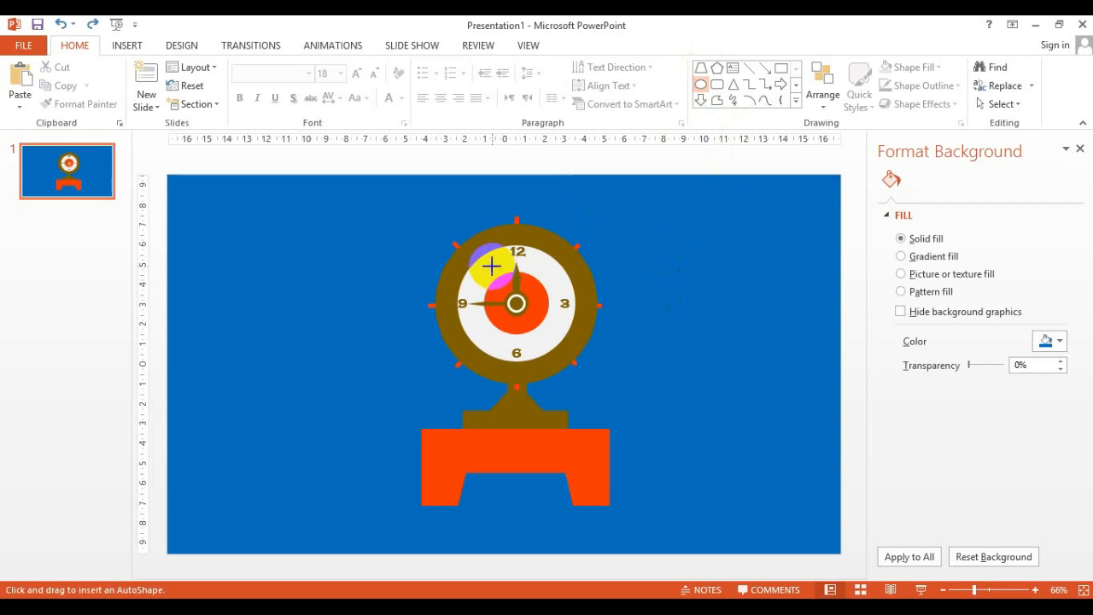
{"action": "left_click_drag", "start_coordinate": [491, 266], "coordinate": [569, 342]}
{"action": "left_click_drag", "start_coordinate": [534, 303], "coordinate": [517, 301]}
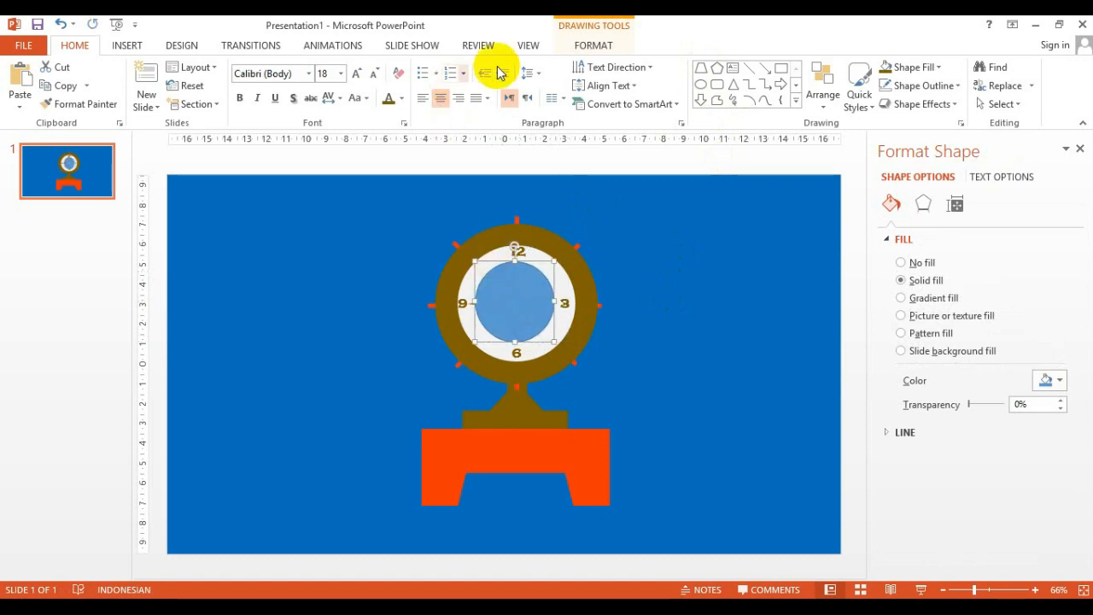
Set the new circle's fill to No Fill
{"action": "left_click", "coordinate": [579, 48]}
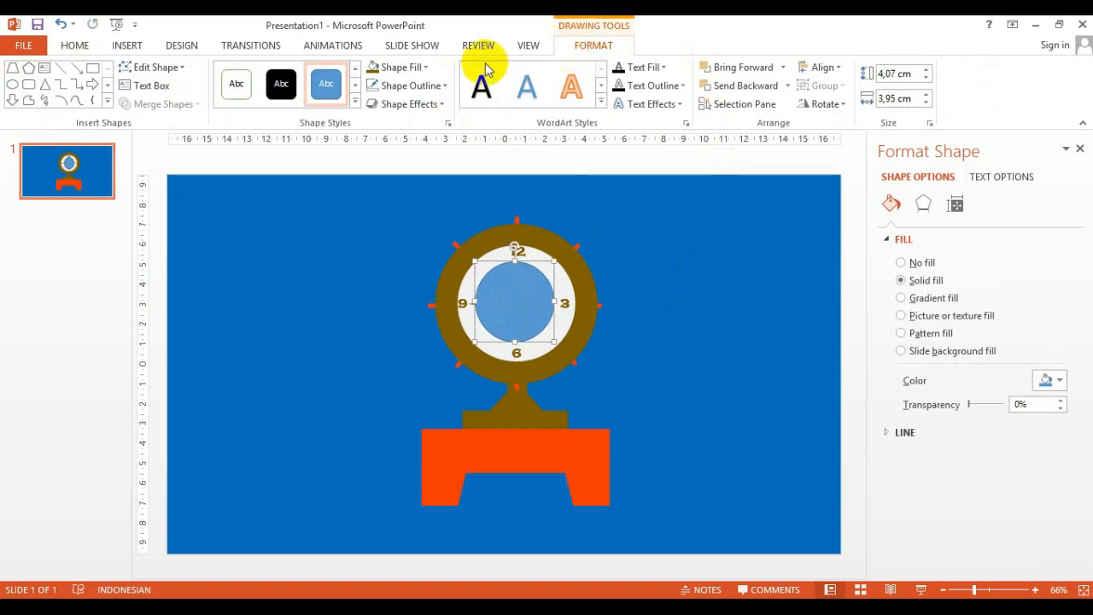
{"action": "left_click", "coordinate": [425, 68]}
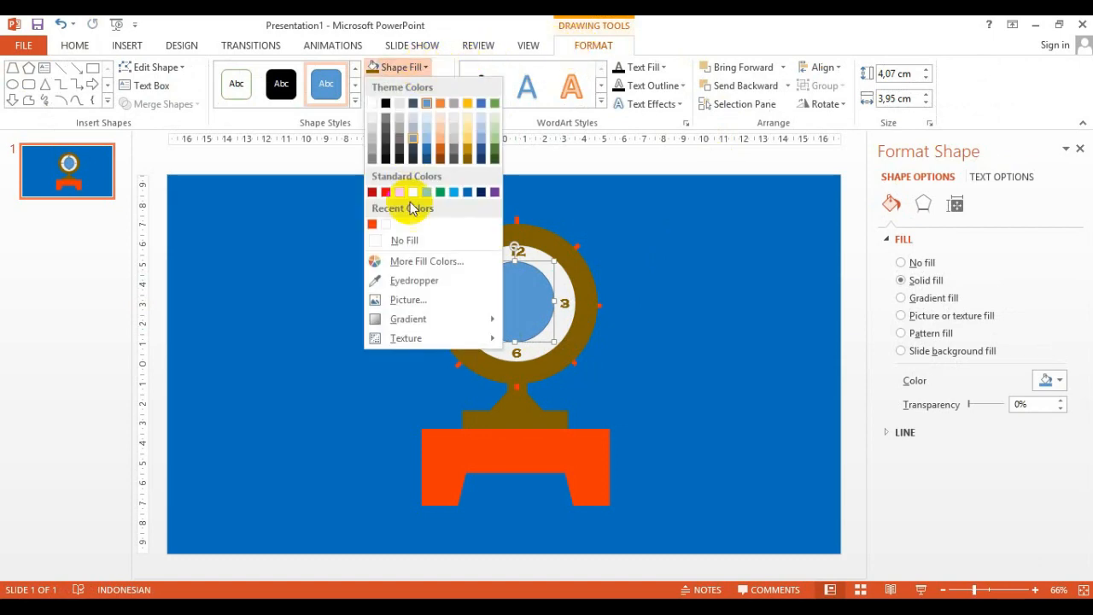
{"action": "left_click", "coordinate": [416, 242]}
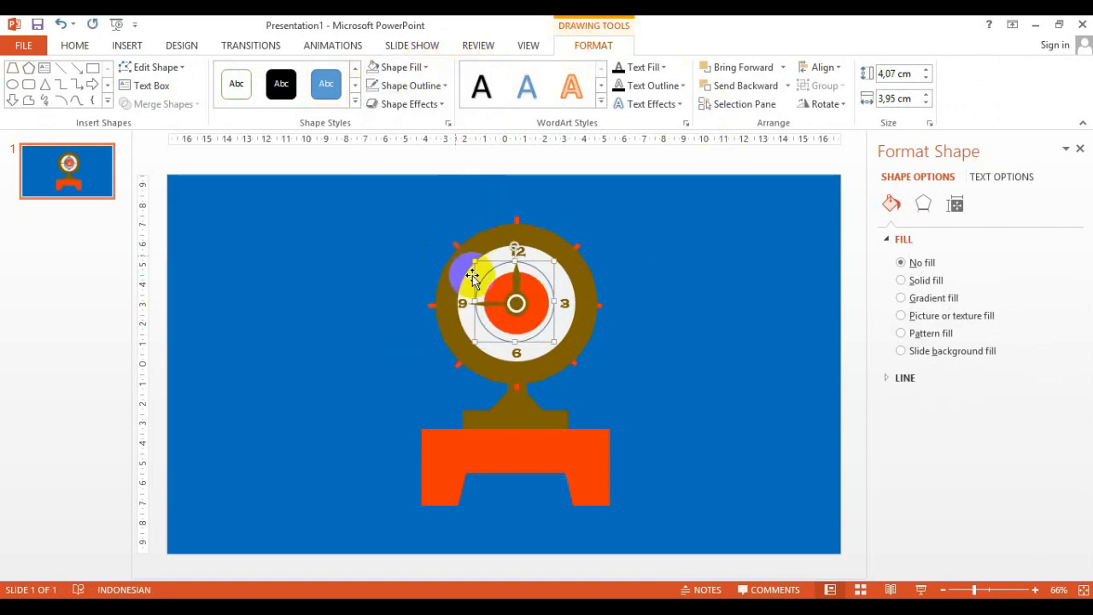
{"action": "left_click_drag", "start_coordinate": [483, 267], "coordinate": [539, 271]}
{"action": "key", "text": "ctrl+z"}
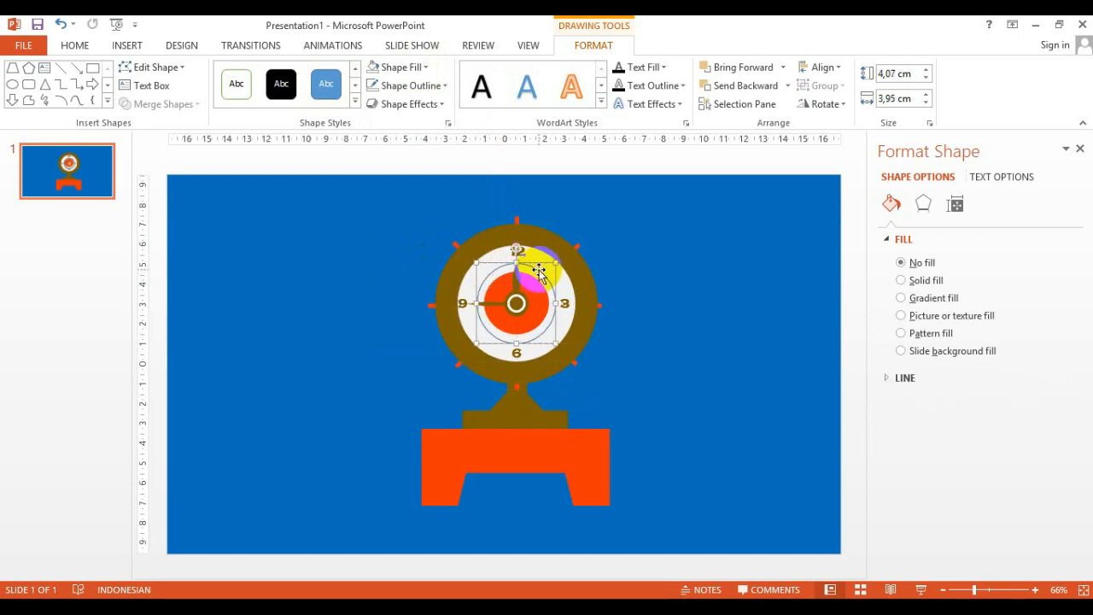
Remove the circle's outline so it becomes invisible
{"action": "left_click", "coordinate": [431, 86]}
{"action": "left_click", "coordinate": [417, 259]}
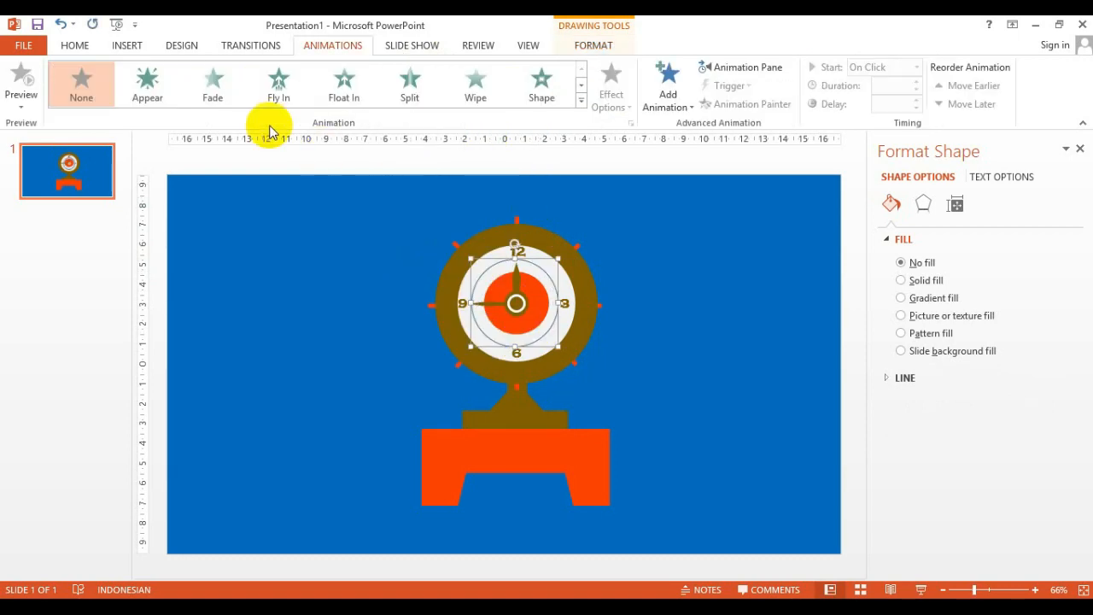
{"action": "left_click", "coordinate": [77, 47]}
{"action": "left_click", "coordinate": [593, 45]}
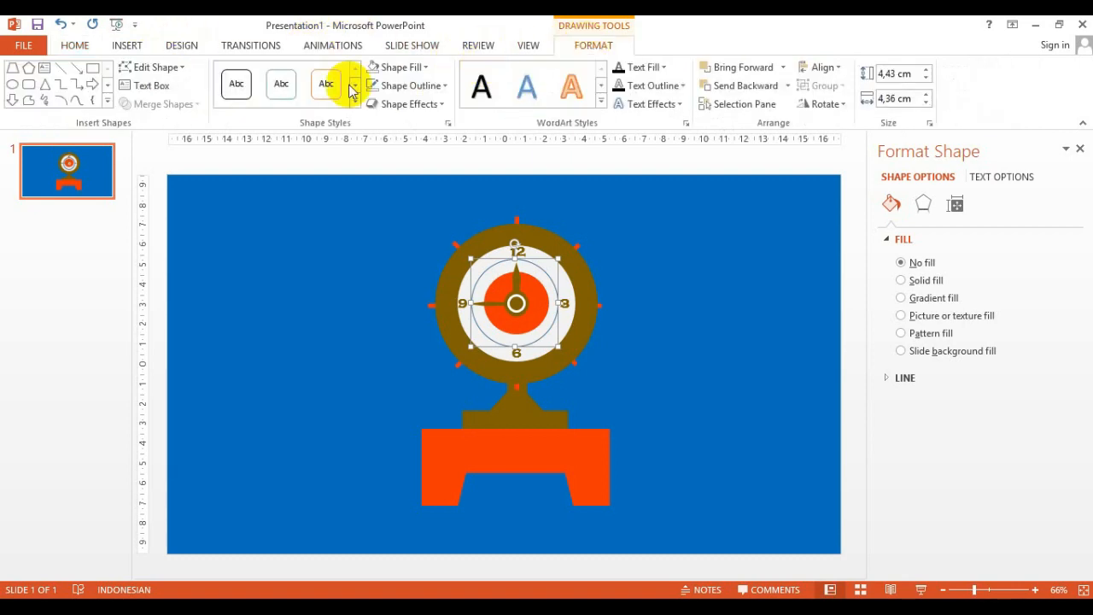
{"action": "left_click", "coordinate": [409, 85]}
{"action": "left_click", "coordinate": [416, 178]}
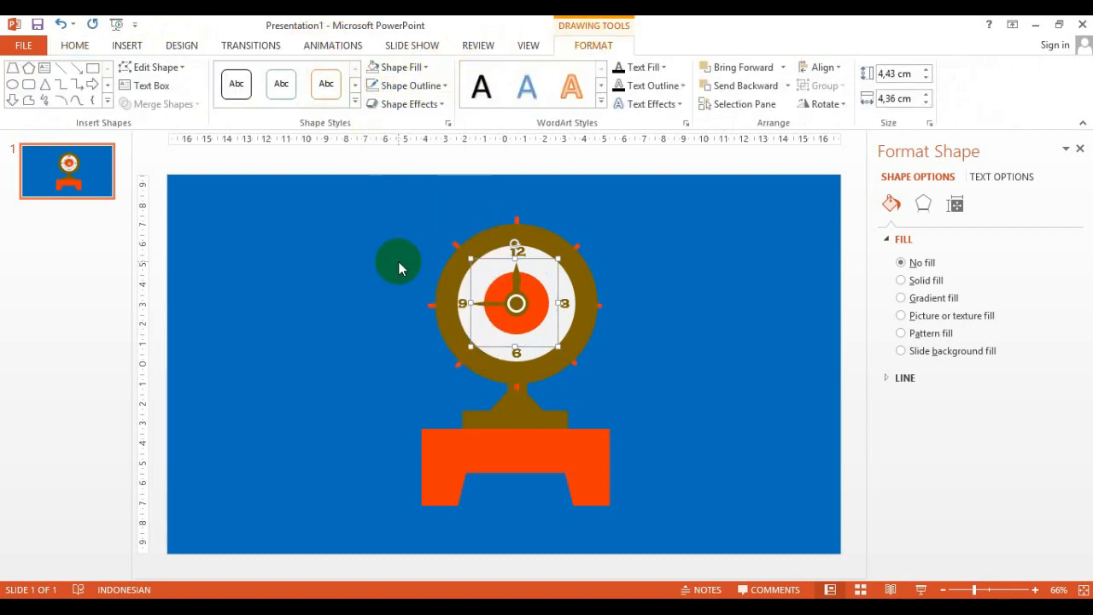
Group the invisible circle together with the clock hand
{"action": "left_click", "coordinate": [477, 305]}
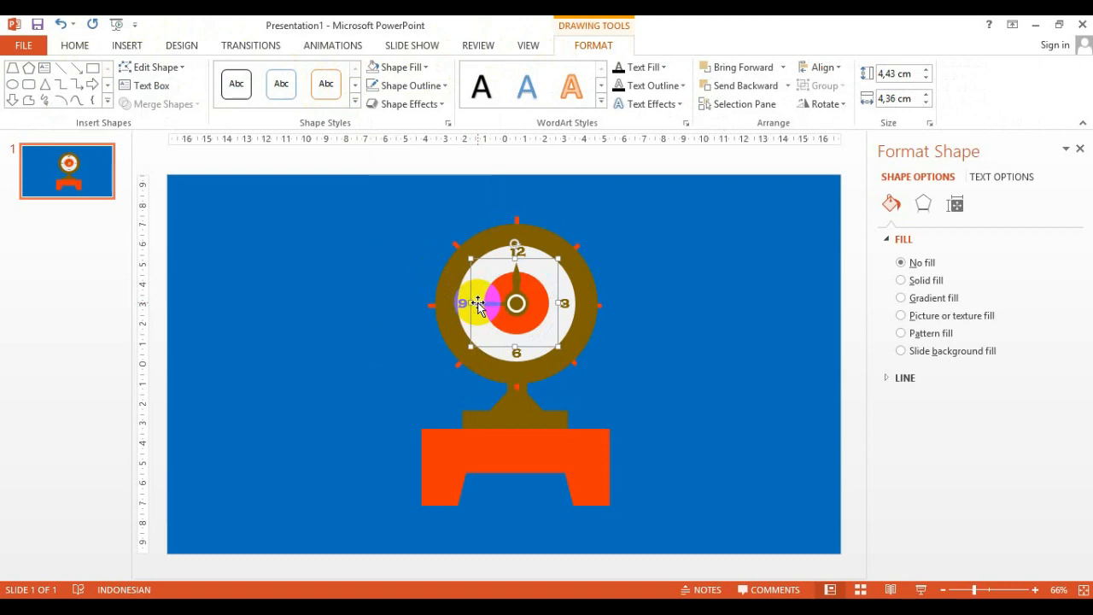
{"action": "left_click", "coordinate": [476, 305], "text": "shift"}
{"action": "right_click", "coordinate": [479, 309]}
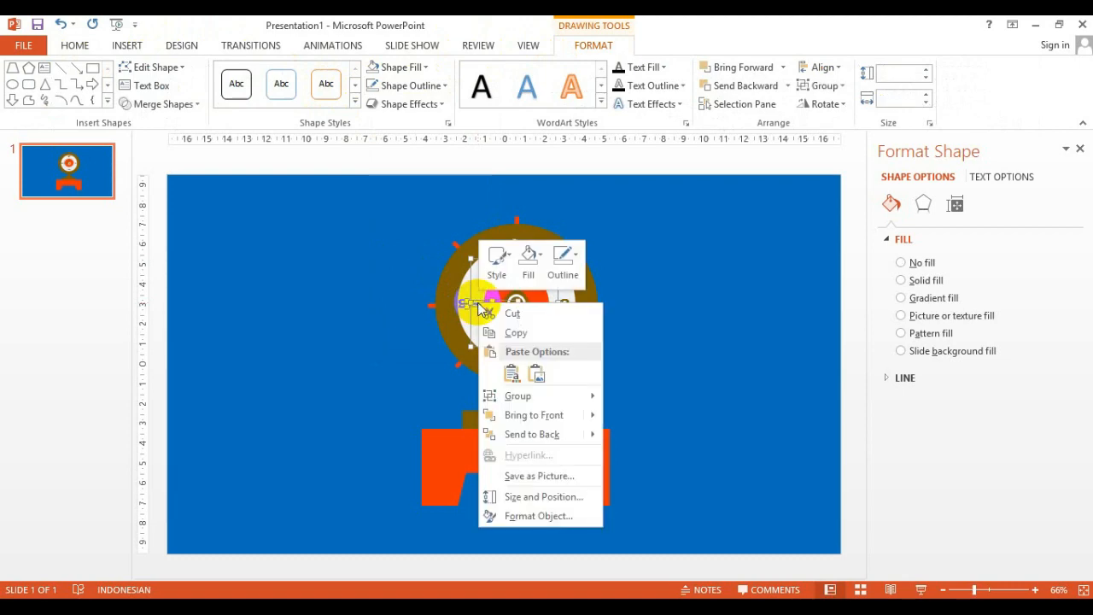
{"action": "mouse_move", "coordinate": [516, 399]}
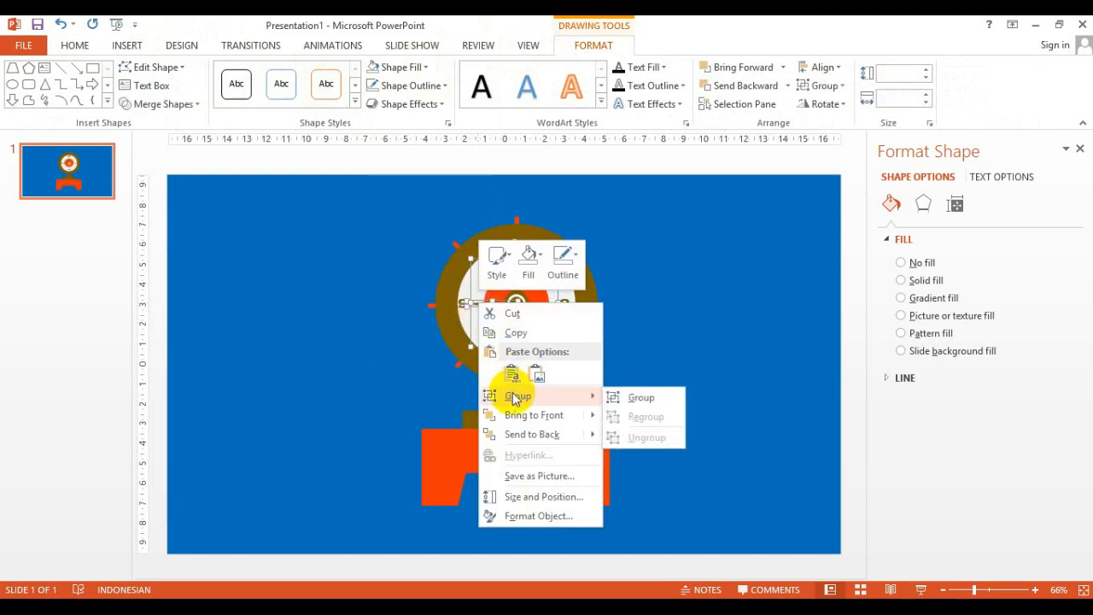
{"action": "left_click", "coordinate": [618, 396]}
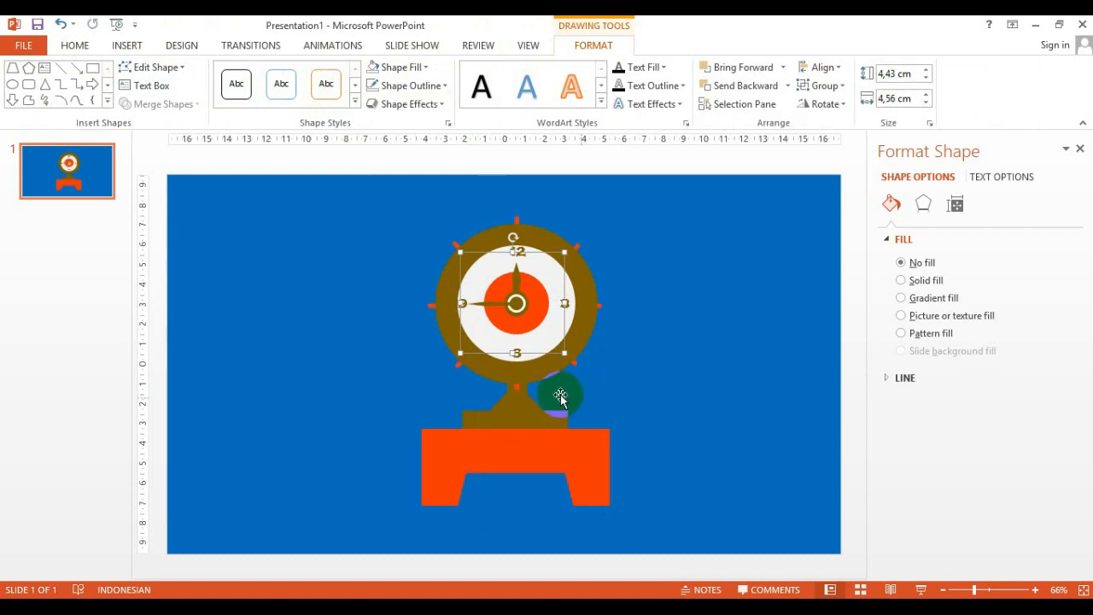
Apply the Spin emphasis animation to the grouped hand
{"action": "left_click", "coordinate": [481, 305]}
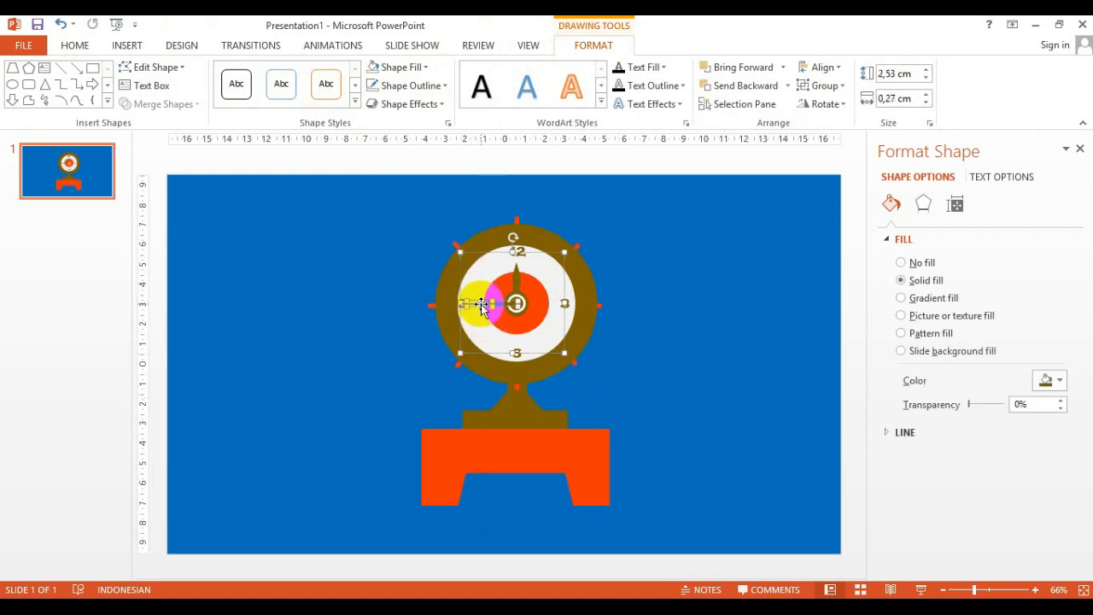
{"action": "left_click", "coordinate": [340, 46]}
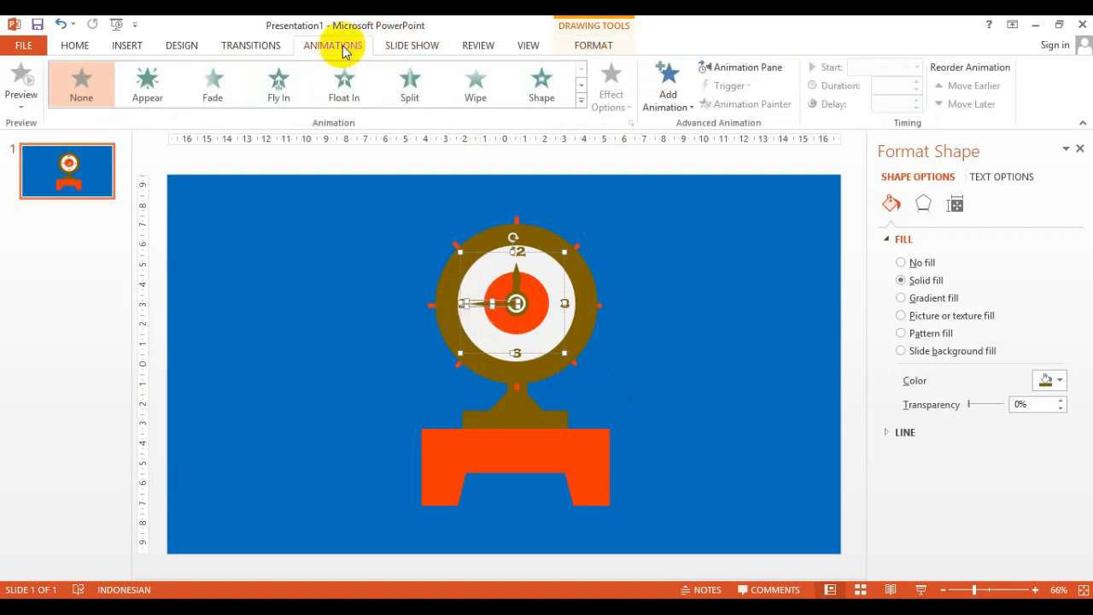
{"action": "left_click", "coordinate": [580, 103]}
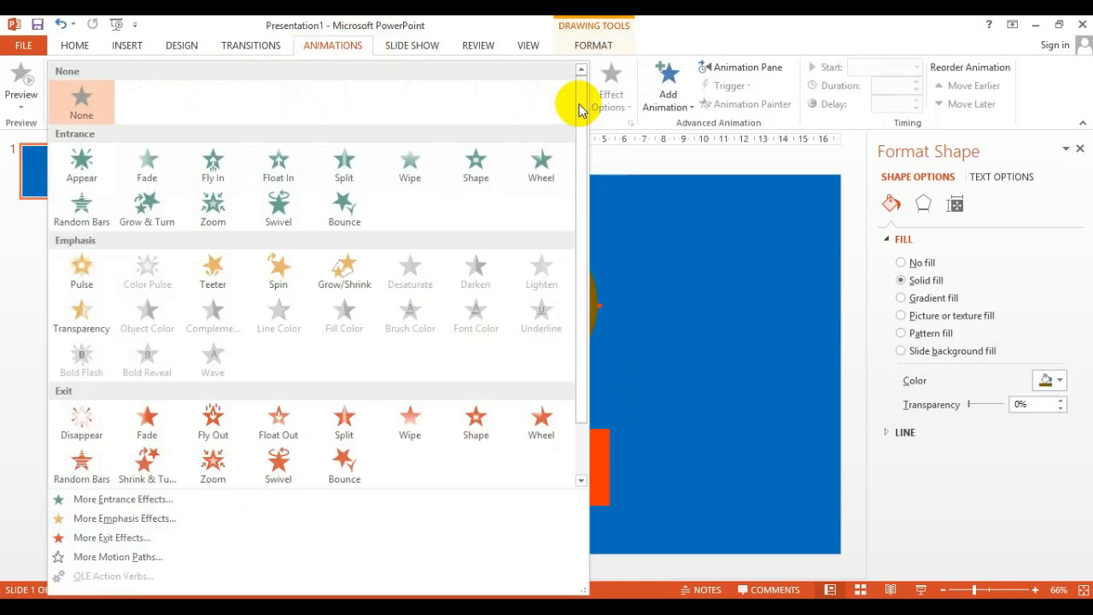
{"action": "left_click", "coordinate": [265, 279]}
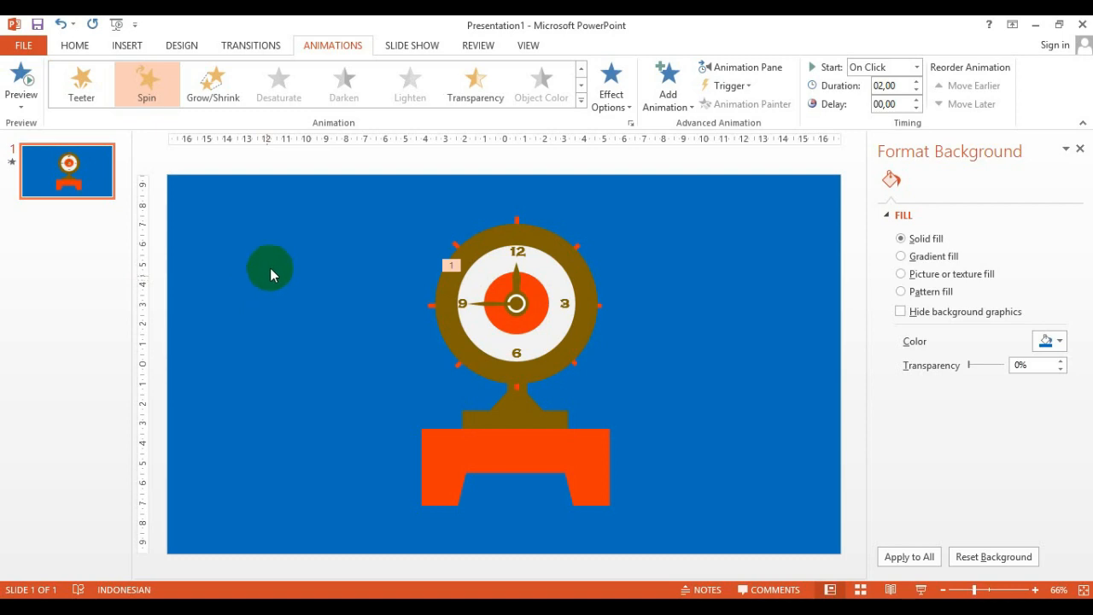
Set the spin animation's duration to 6 seconds and play it in the animation pane
{"action": "left_click", "coordinate": [917, 82]}
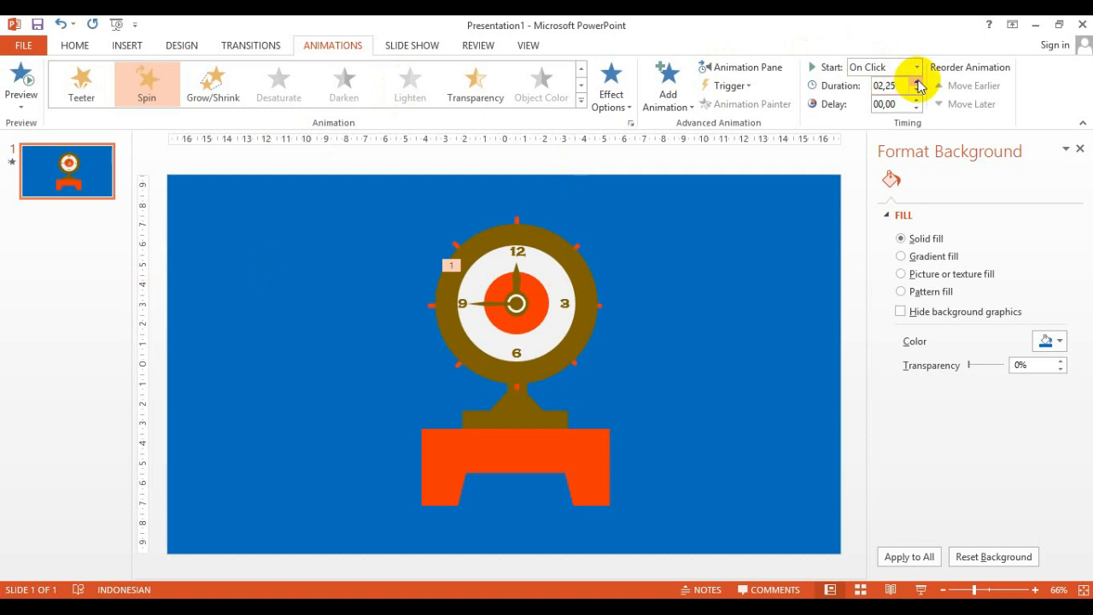
{"action": "left_click", "coordinate": [917, 83]}
{"action": "left_click", "coordinate": [900, 88]}
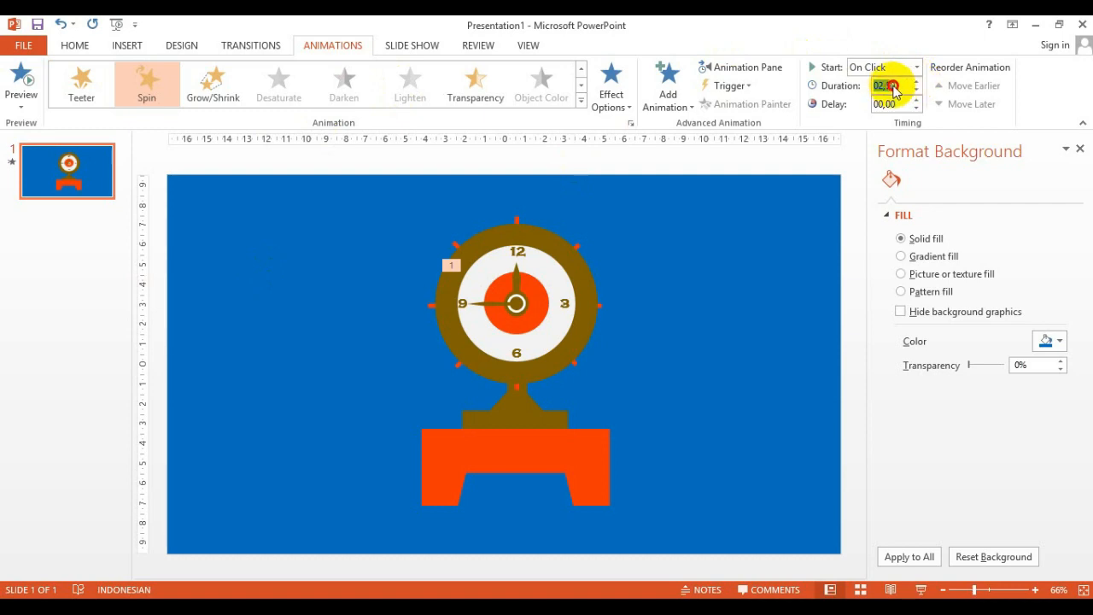
{"action": "left_click", "coordinate": [764, 232]}
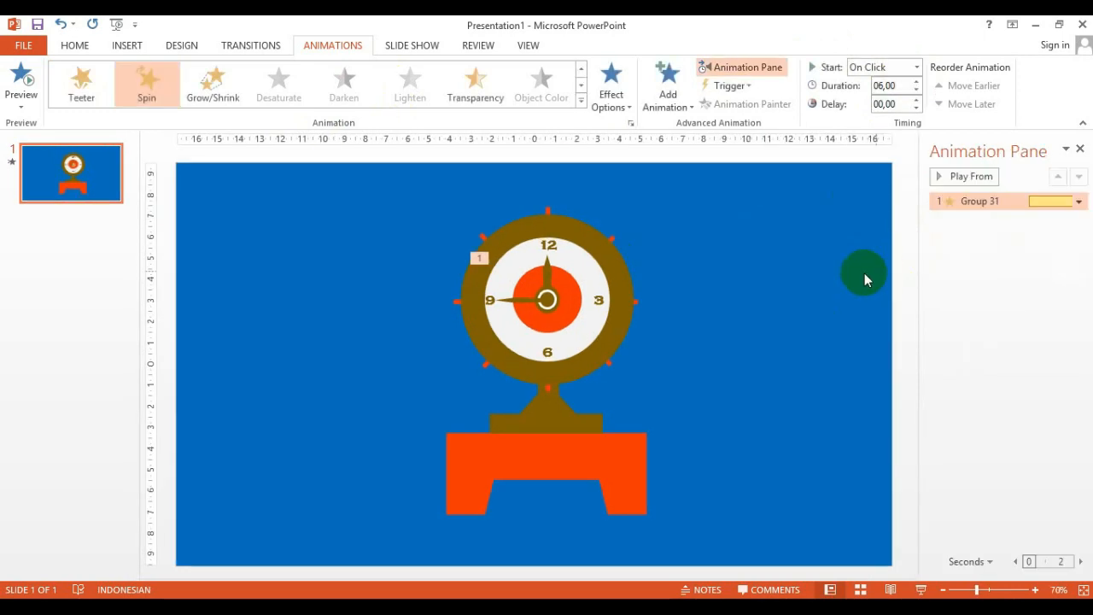
{"action": "left_click", "coordinate": [940, 180]}
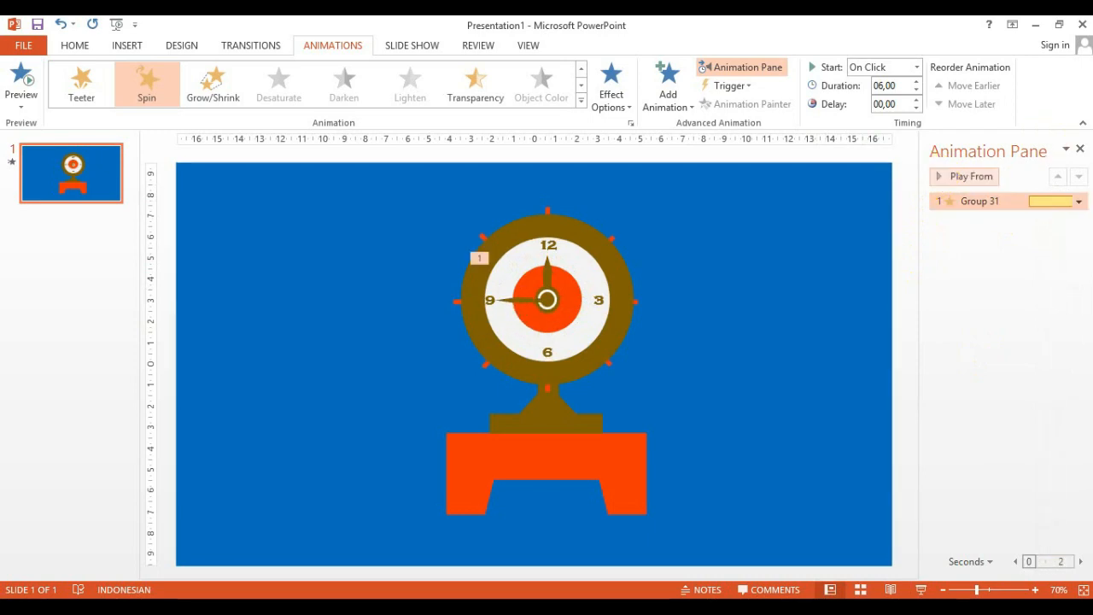
Set the spin animation's timing to repeat until the end of the slide
{"action": "left_click", "coordinate": [1079, 203]}
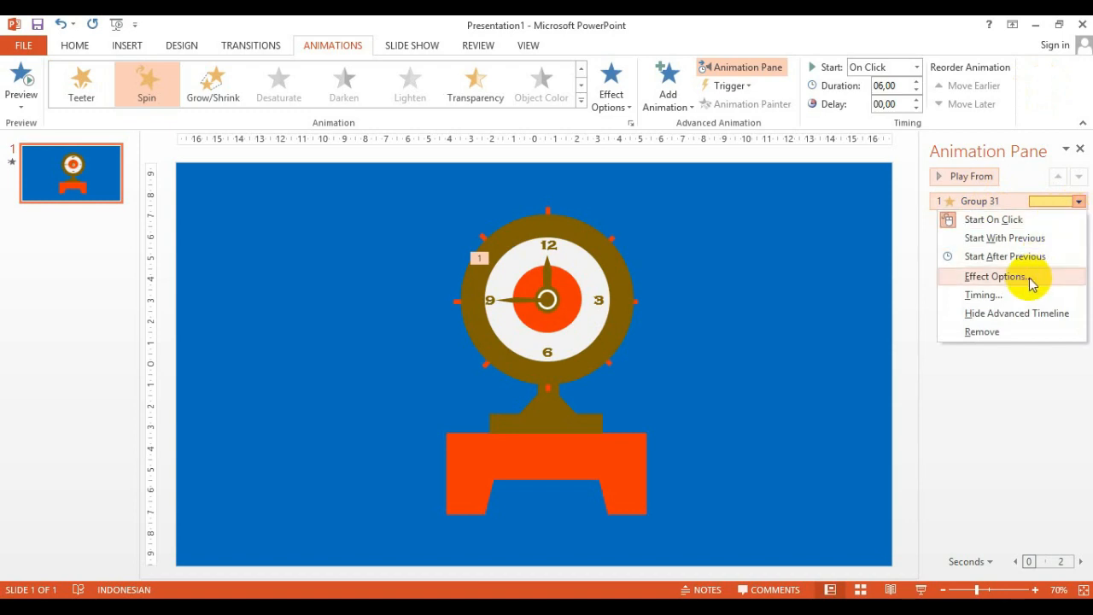
{"action": "left_click", "coordinate": [996, 277]}
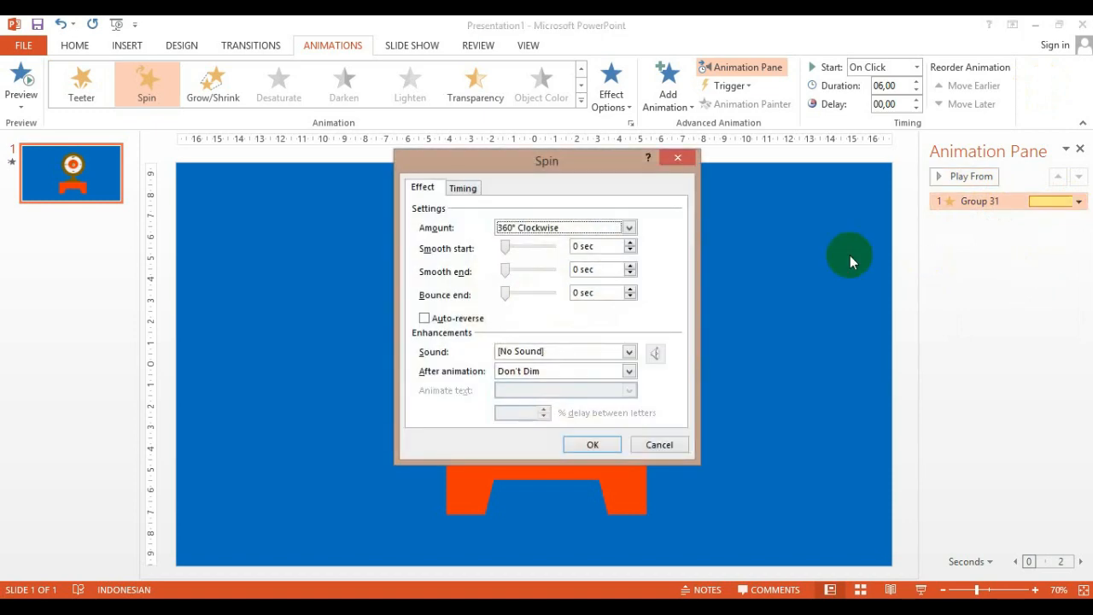
{"action": "left_click", "coordinate": [473, 189]}
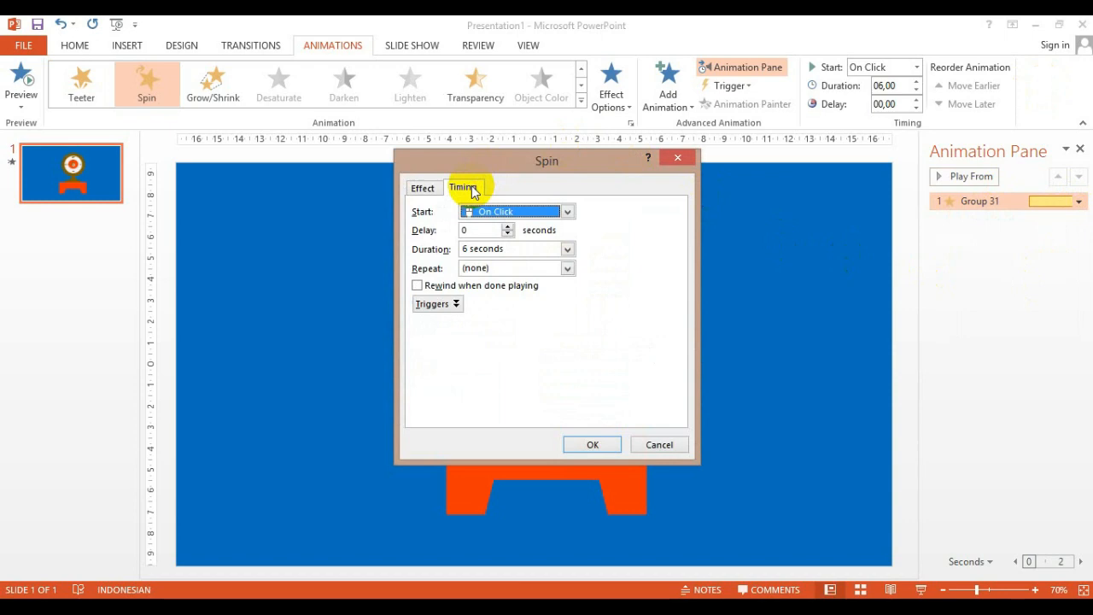
{"action": "left_click", "coordinate": [568, 269]}
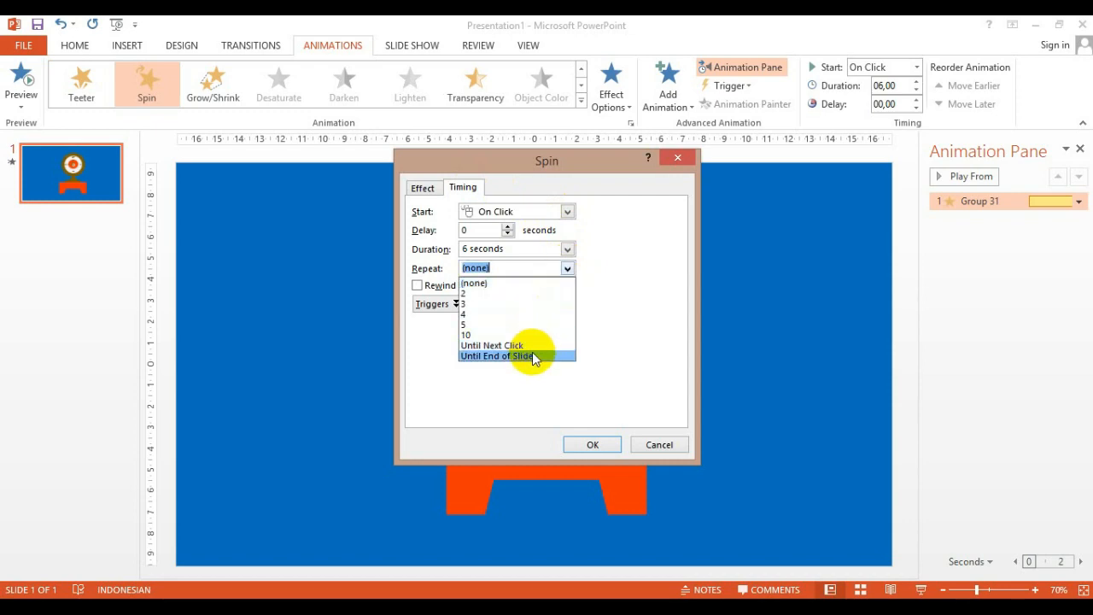
{"action": "left_click", "coordinate": [532, 352]}
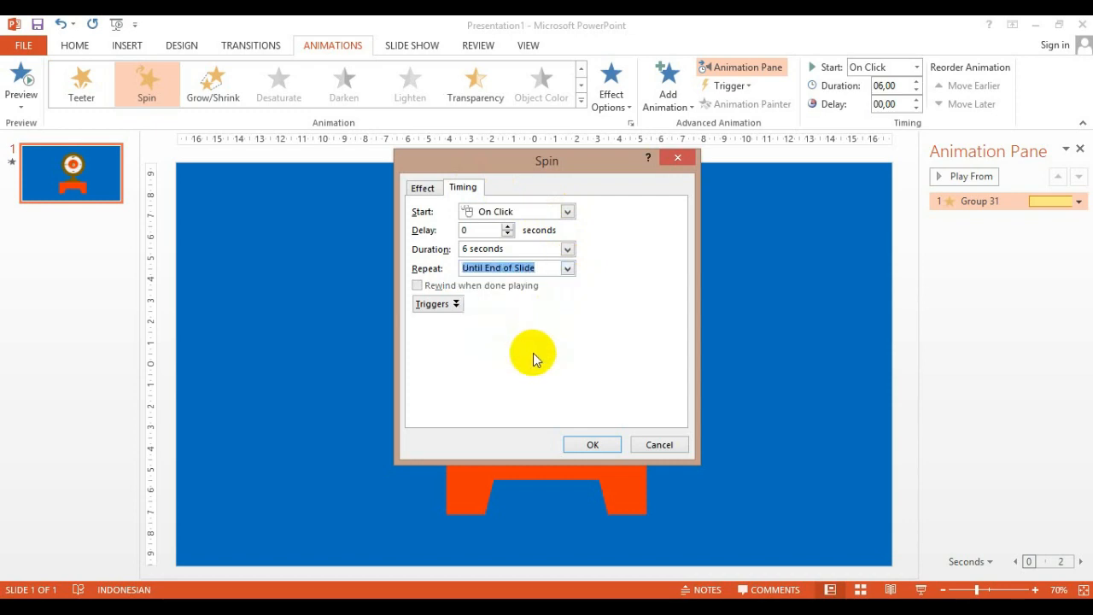
{"action": "left_click", "coordinate": [591, 446]}
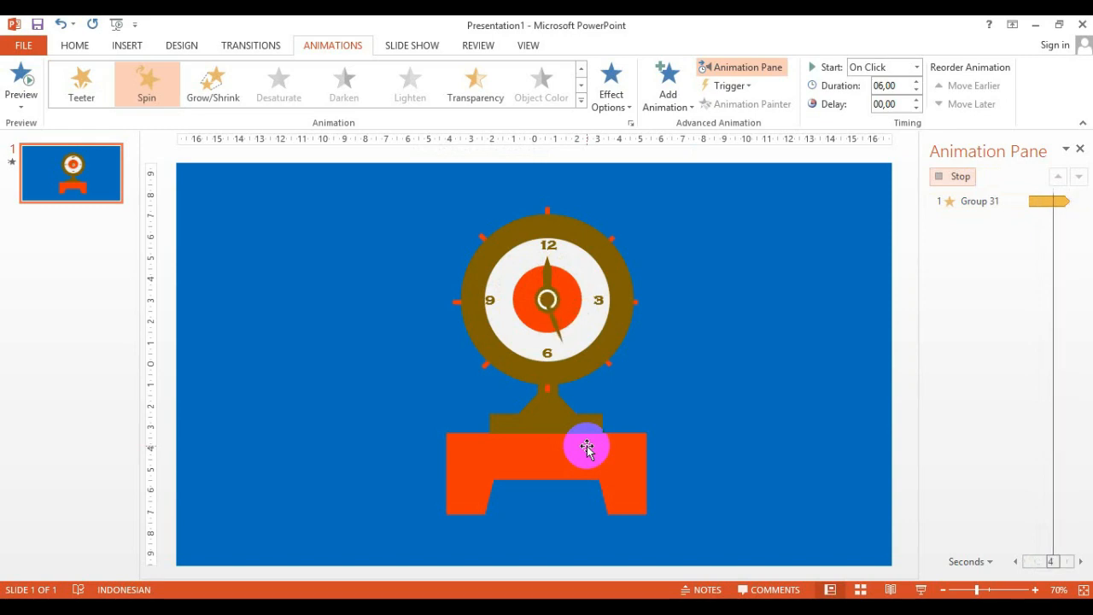
Draw a circle about 3.65 × 3.54 cm centred on the clock face and give it no fill
{"action": "left_click", "coordinate": [504, 297]}
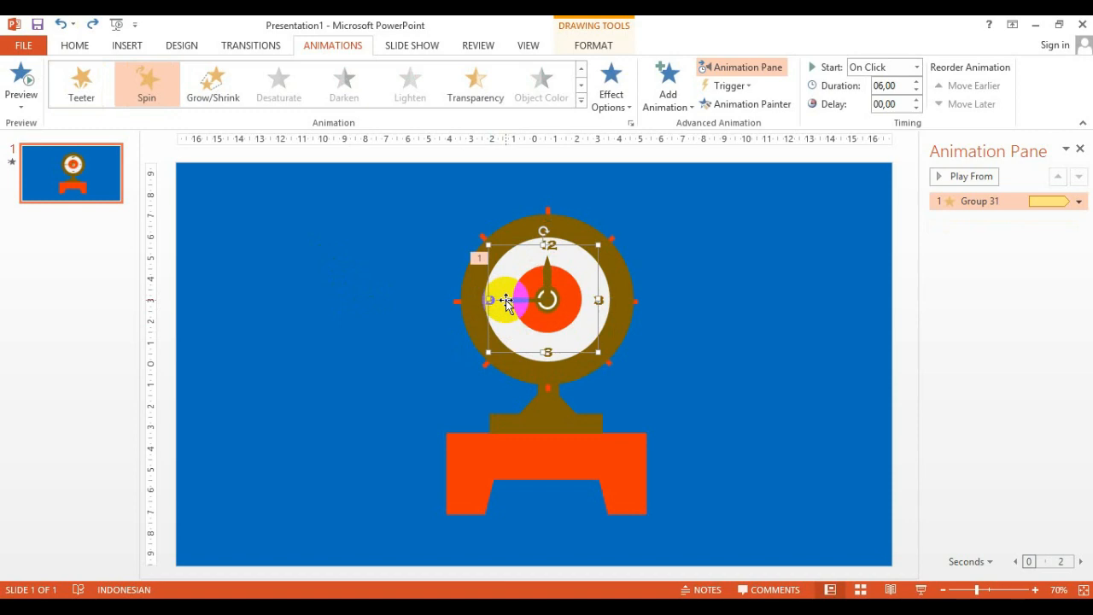
{"action": "left_click", "coordinate": [130, 46]}
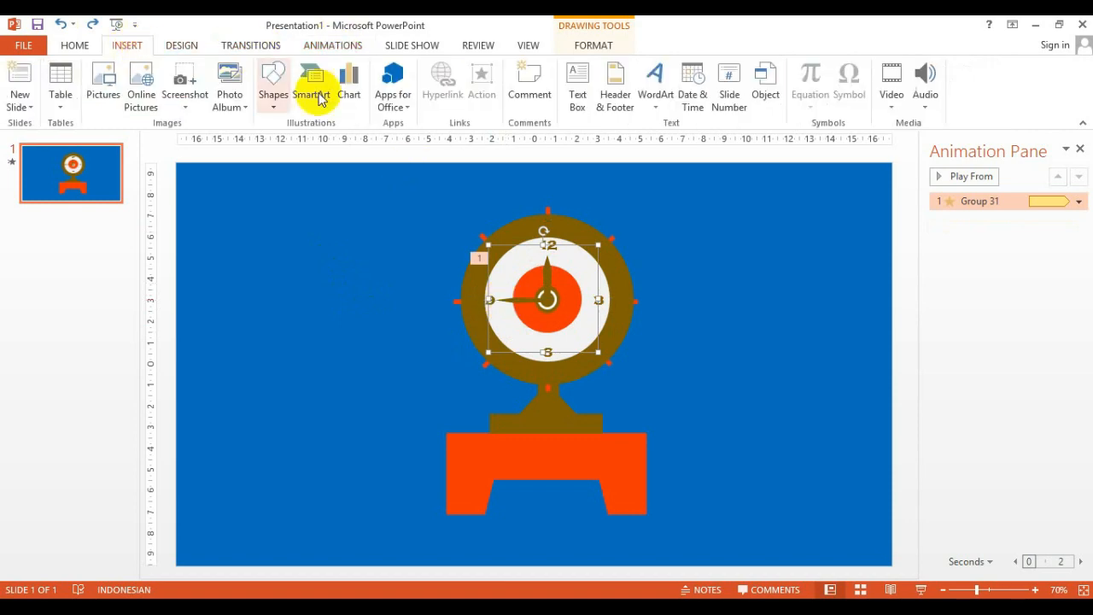
{"action": "left_click", "coordinate": [278, 106]}
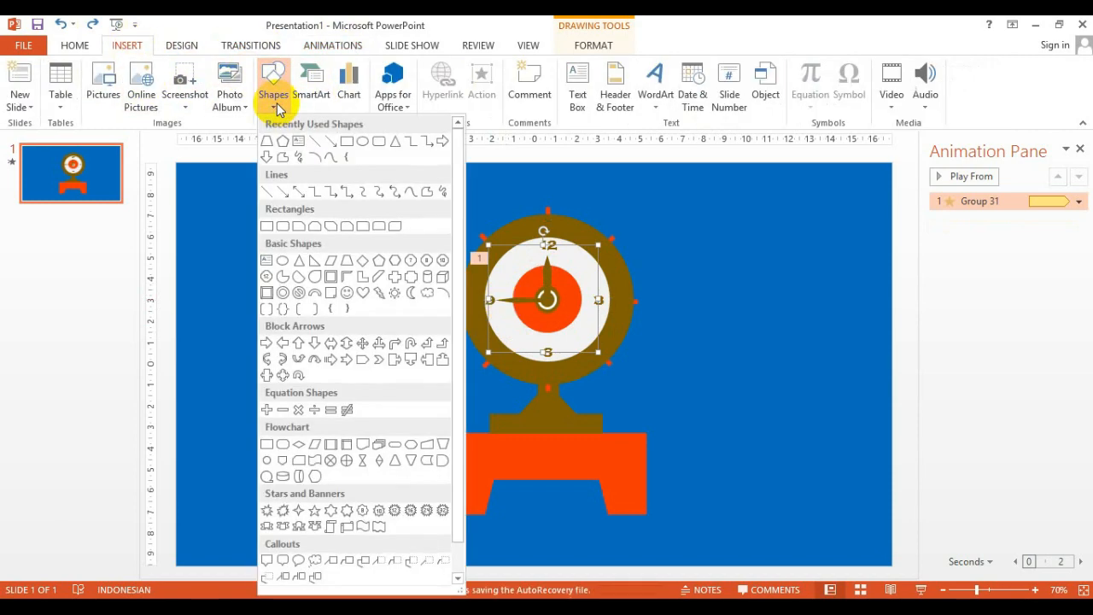
{"action": "left_click", "coordinate": [362, 141]}
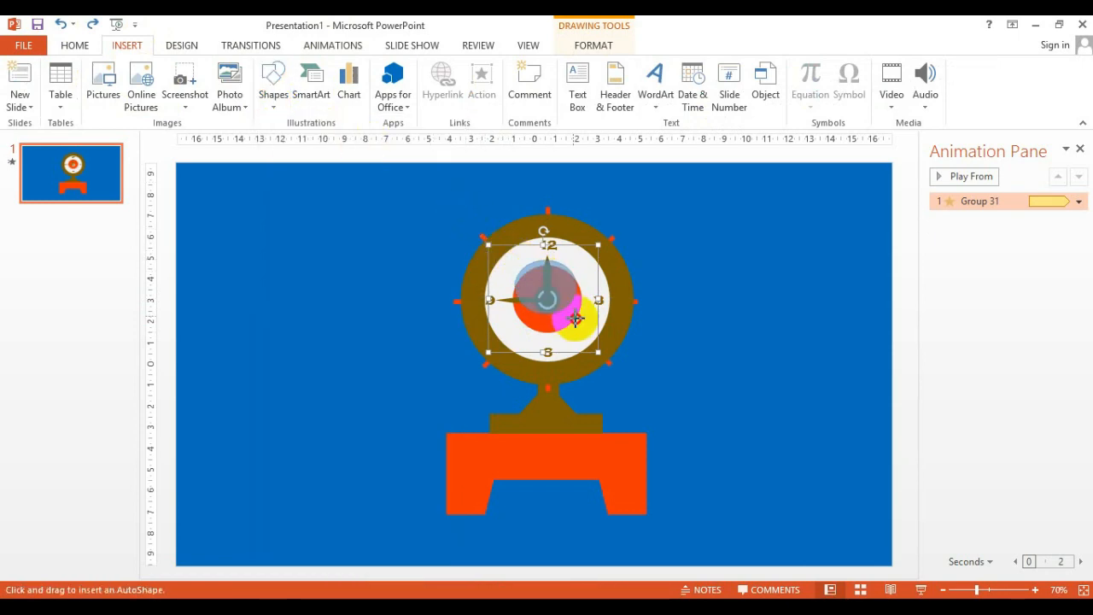
{"action": "left_click_drag", "start_coordinate": [508, 259], "coordinate": [588, 336]}
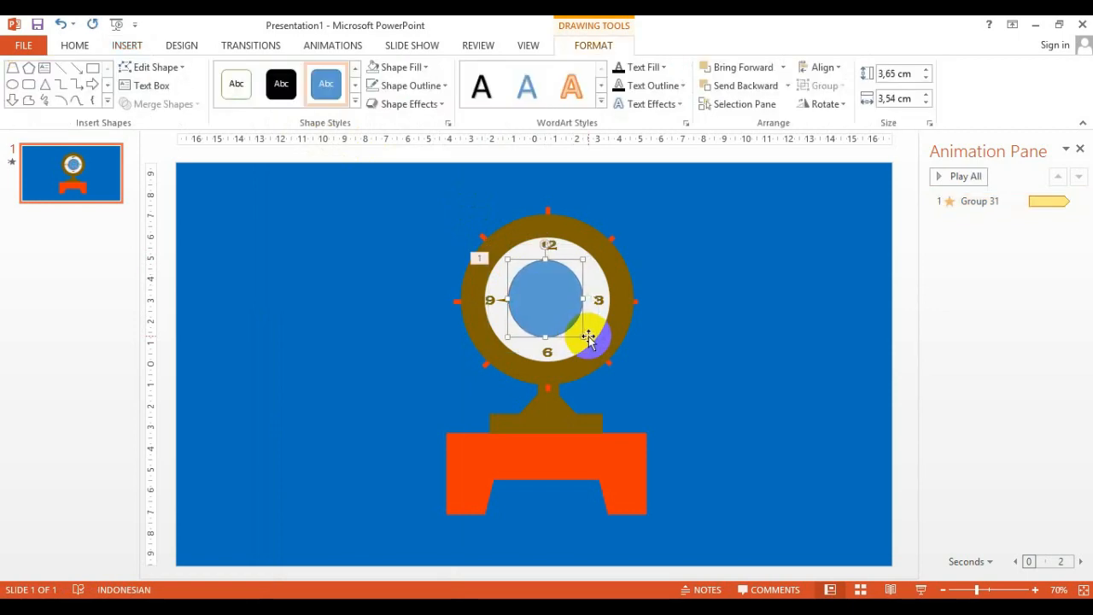
{"action": "left_click", "coordinate": [408, 67]}
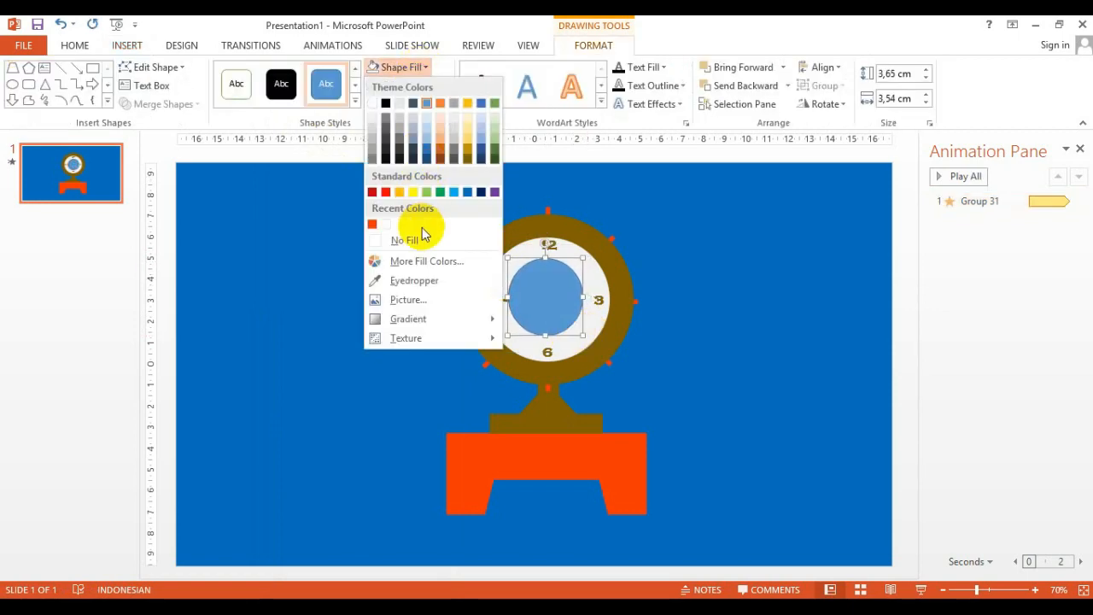
{"action": "left_click", "coordinate": [410, 240]}
Group the unfilled circle together with the clock hand pointing to 12
{"action": "left_click_drag", "start_coordinate": [551, 296], "coordinate": [555, 297]}
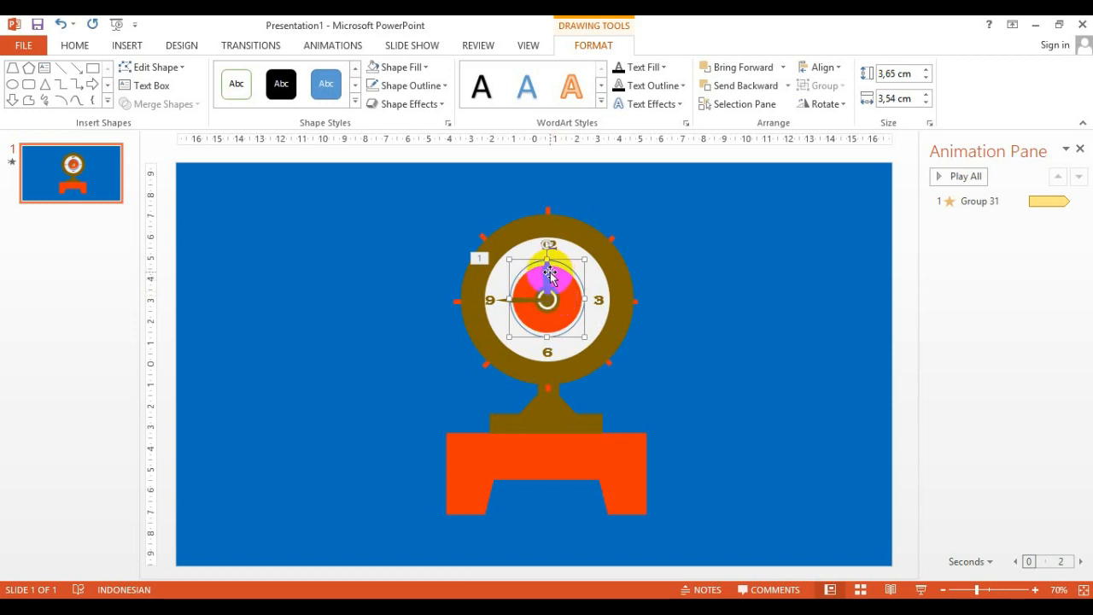
{"action": "left_click", "coordinate": [551, 277], "text": "shift"}
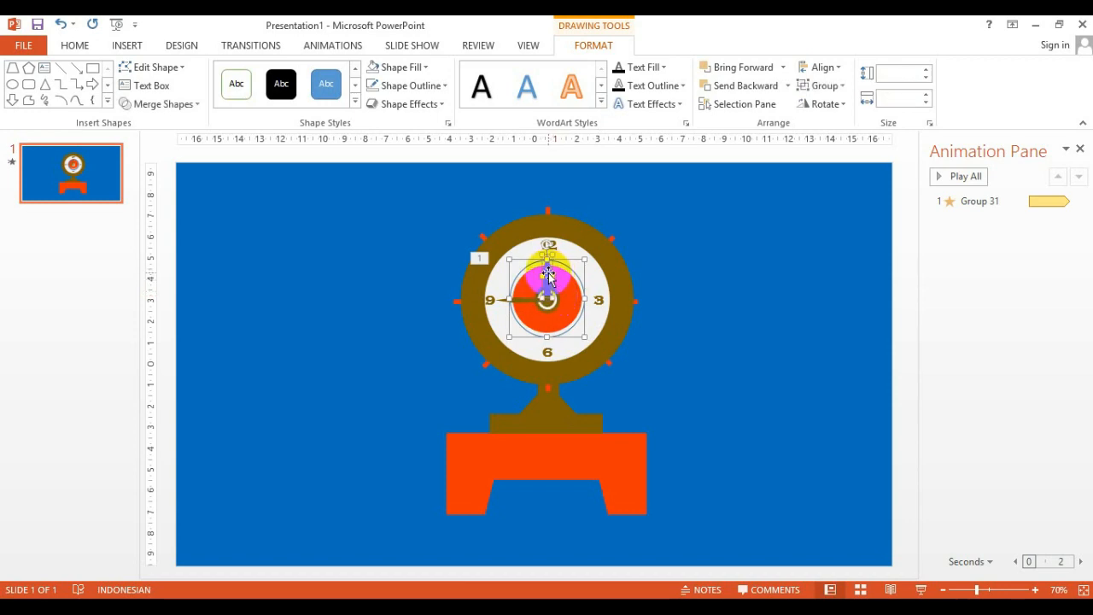
{"action": "right_click", "coordinate": [548, 273]}
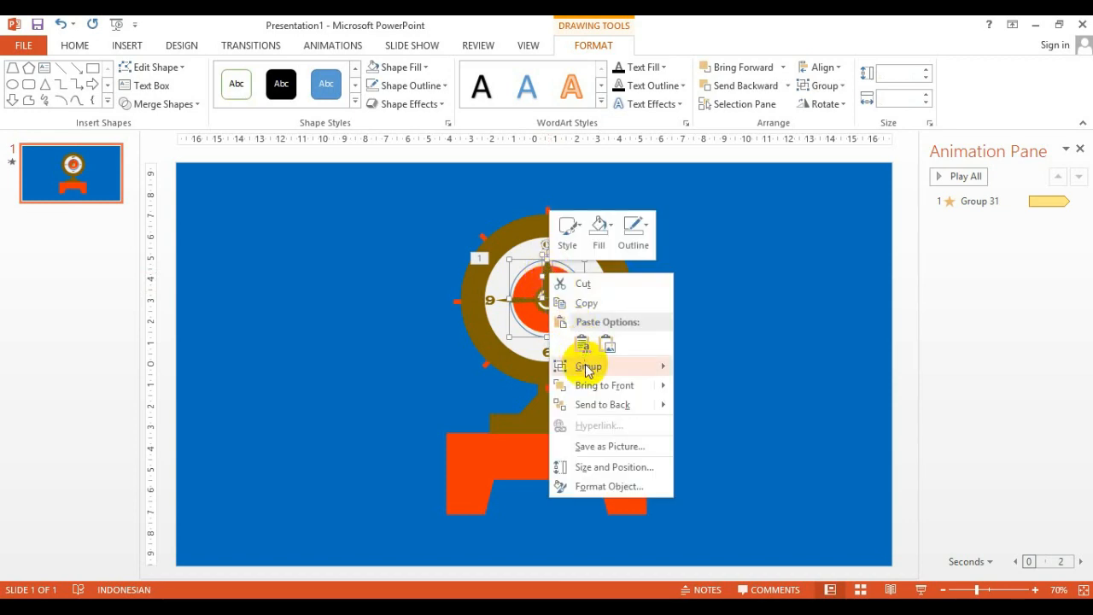
{"action": "mouse_move", "coordinate": [587, 369]}
{"action": "left_click", "coordinate": [694, 367]}
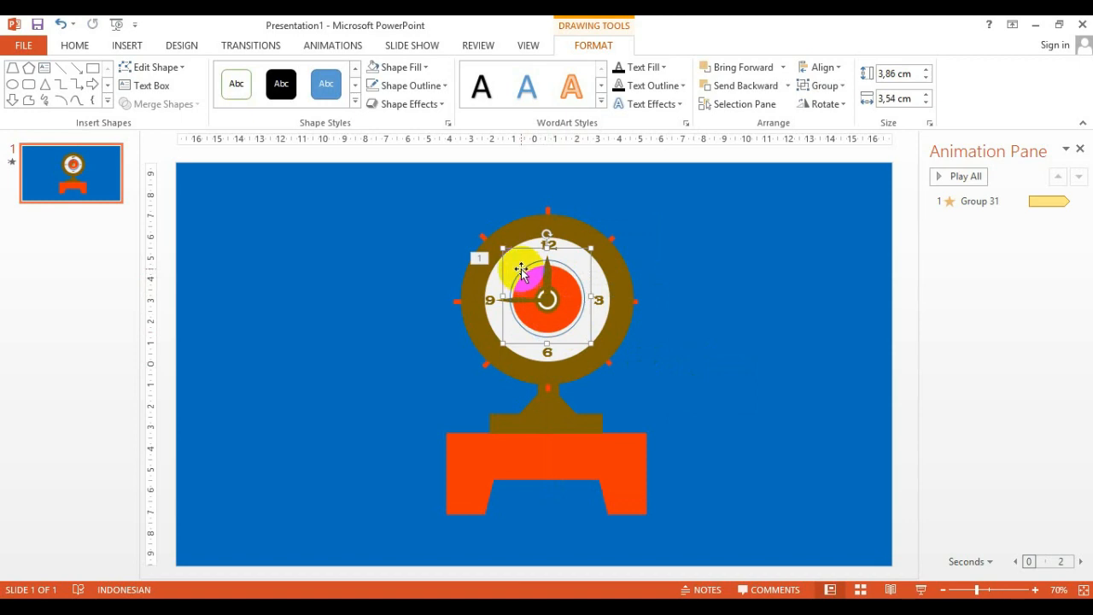
Remove the circle's outline so it becomes invisible
{"action": "left_click", "coordinate": [521, 271]}
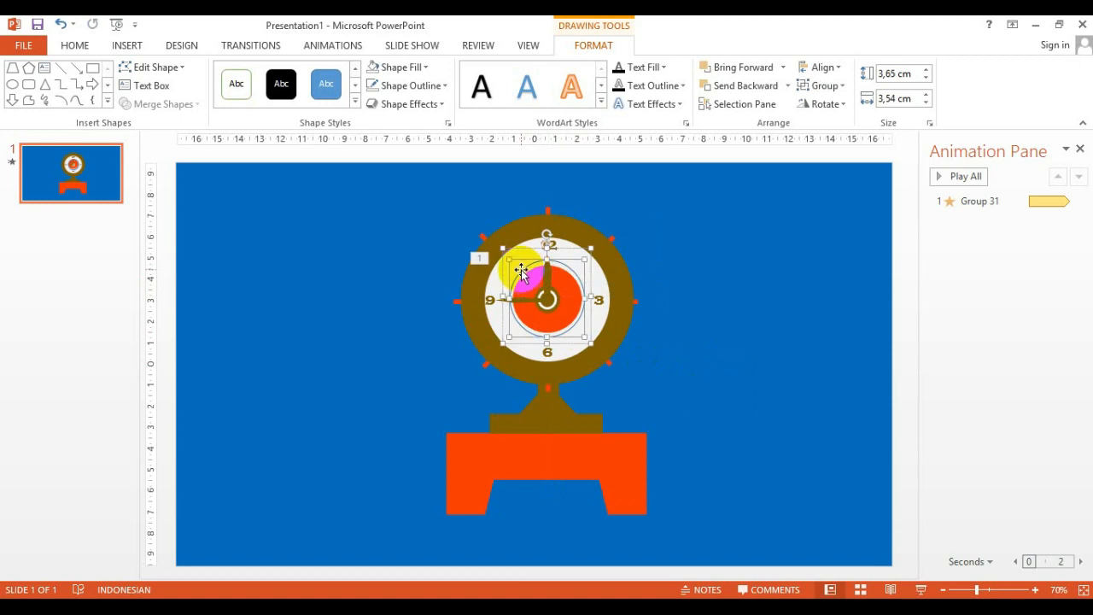
{"action": "left_click", "coordinate": [427, 88]}
{"action": "left_click", "coordinate": [418, 258]}
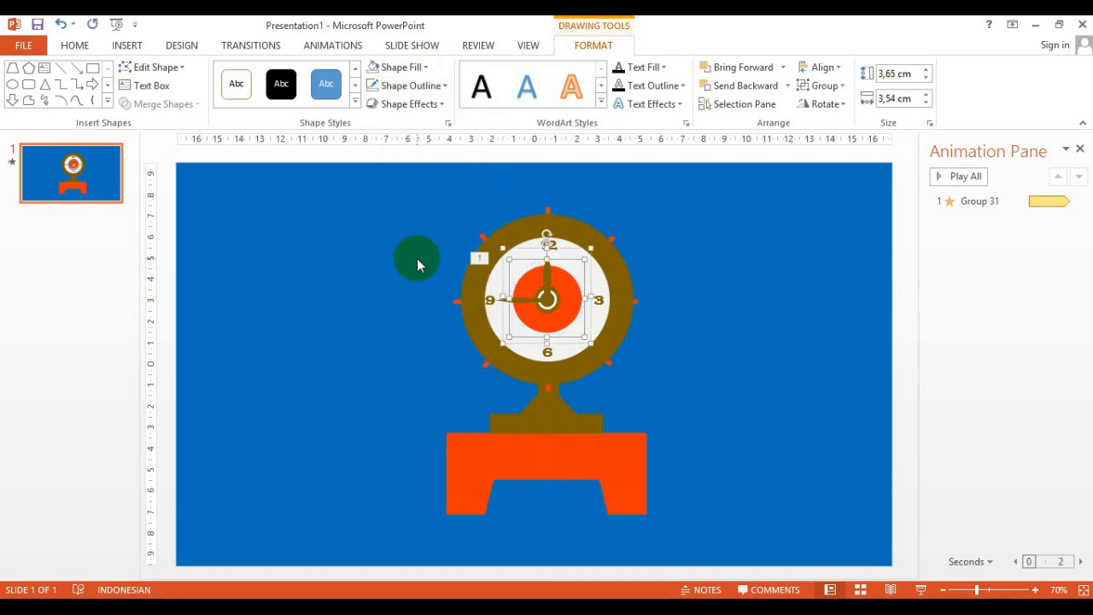
{"action": "left_click", "coordinate": [691, 299]}
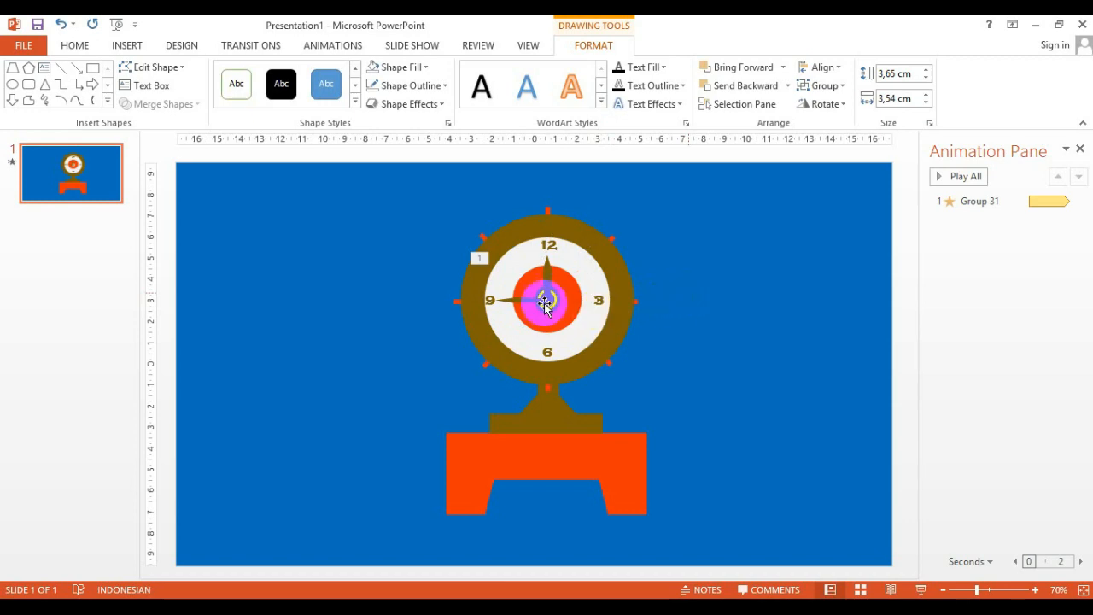
Copy the spin animation from the first hand group onto the new hand group with the Animation Painter
{"action": "left_click", "coordinate": [511, 301]}
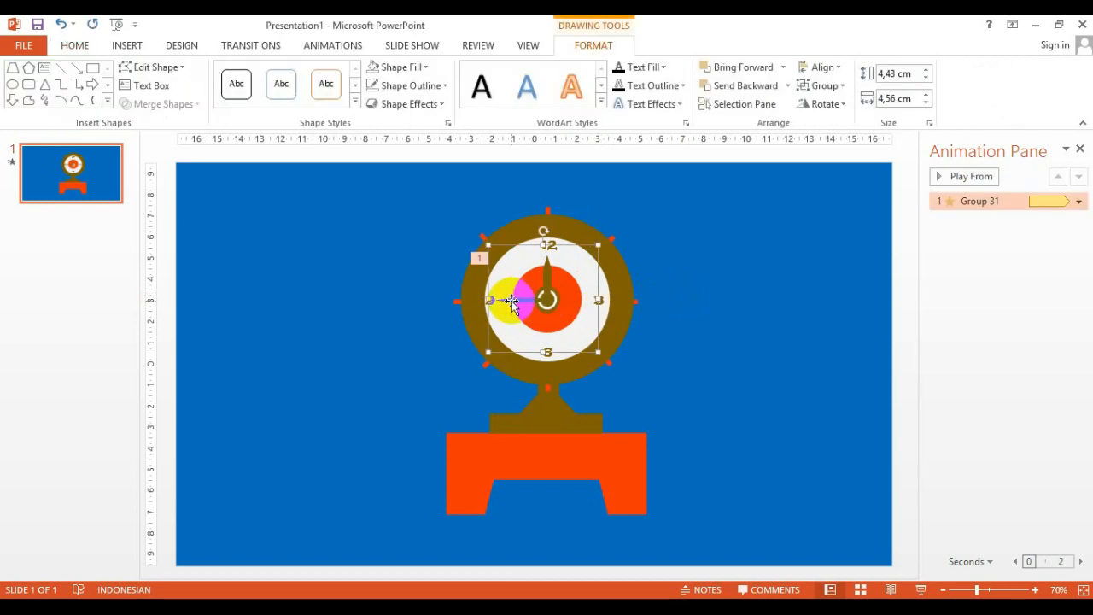
{"action": "left_click", "coordinate": [318, 47]}
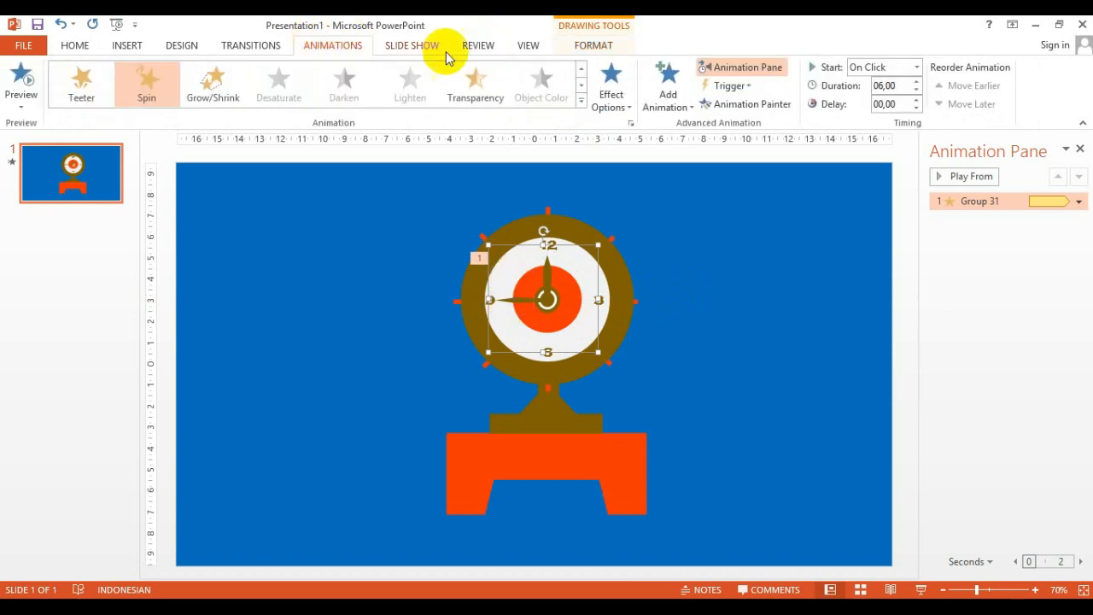
{"action": "left_click", "coordinate": [742, 107]}
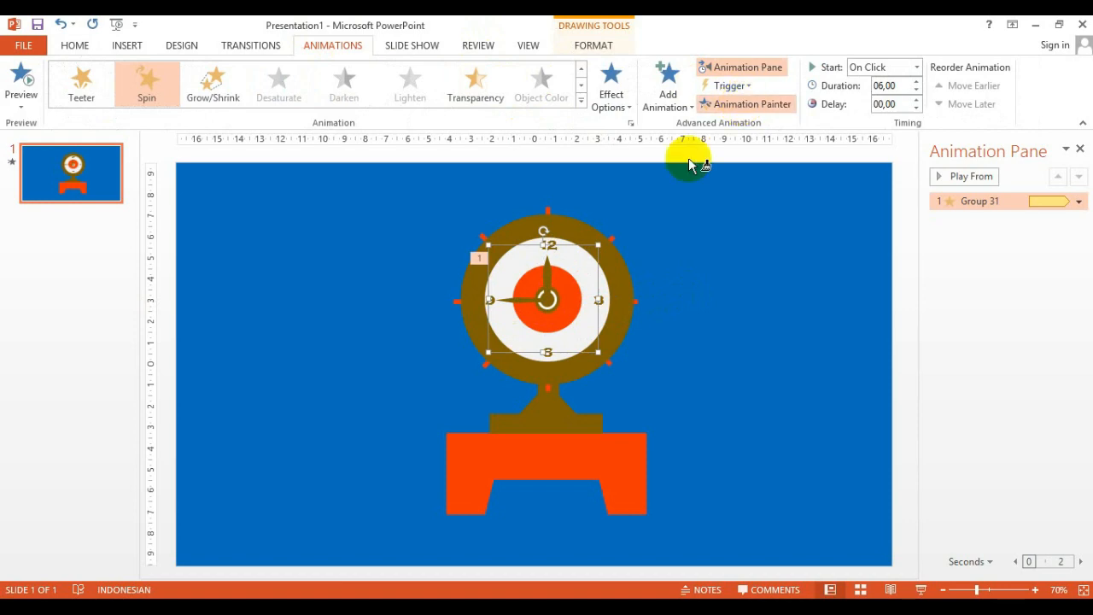
{"action": "left_click", "coordinate": [547, 273]}
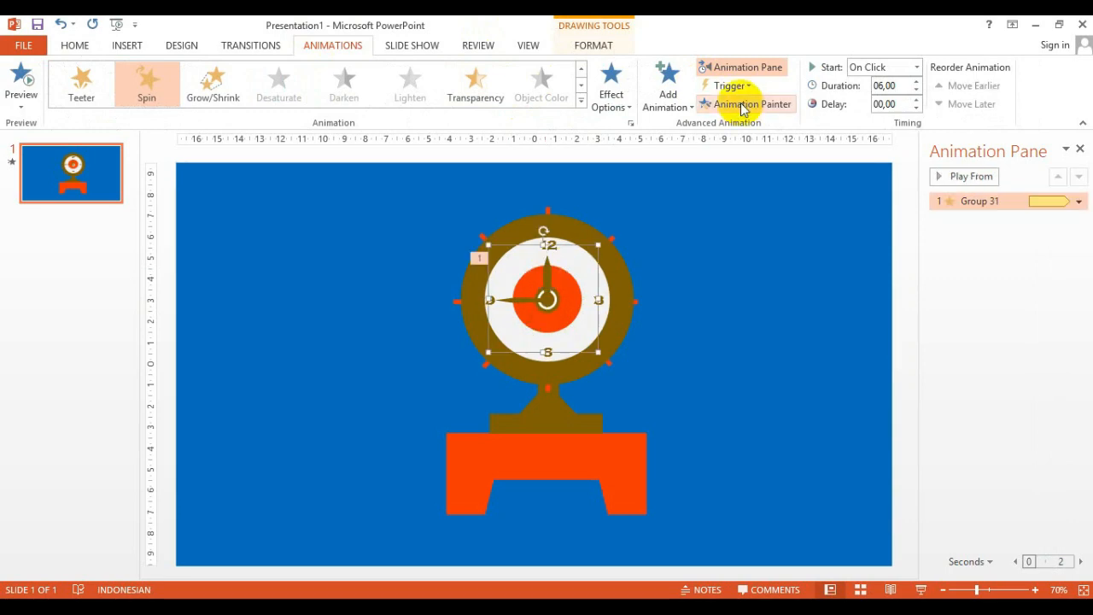
{"action": "left_click", "coordinate": [743, 105]}
{"action": "left_click", "coordinate": [546, 270]}
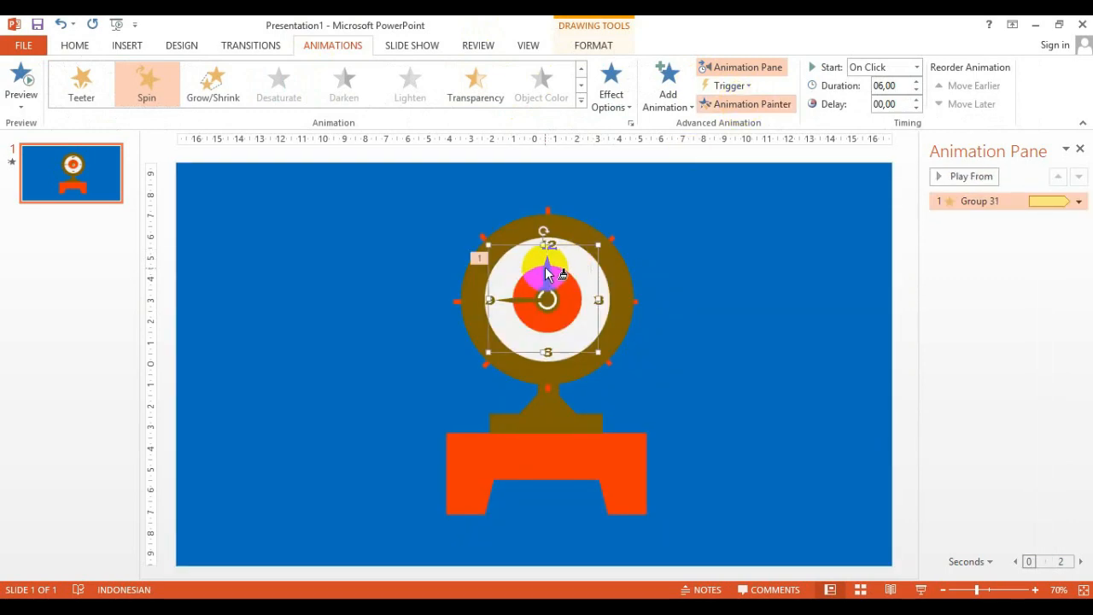
{"action": "left_click", "coordinate": [545, 269]}
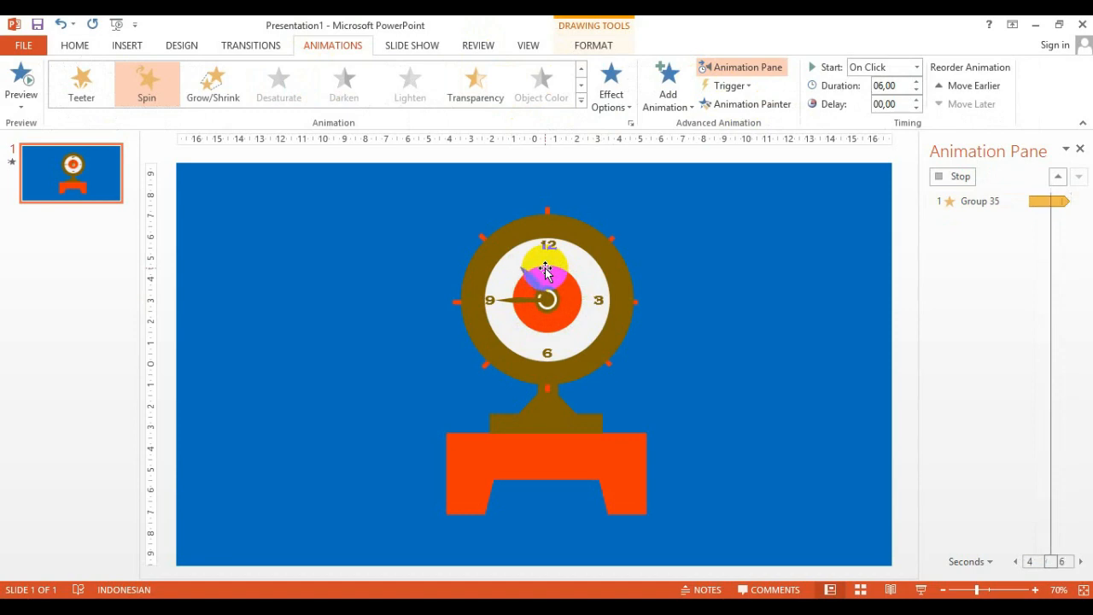
Set the new group's spin to start With Previous with a 36-second duration, and preview all animations
{"action": "left_click", "coordinate": [916, 67]}
{"action": "left_click", "coordinate": [896, 101]}
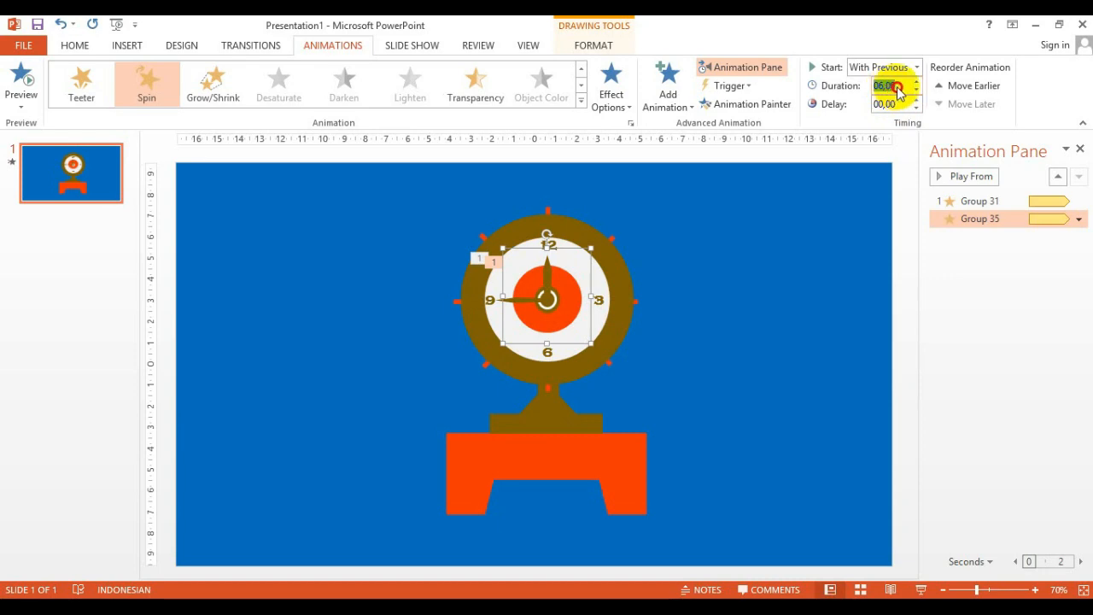
{"action": "type", "text": "36"}
{"action": "left_click", "coordinate": [838, 272]}
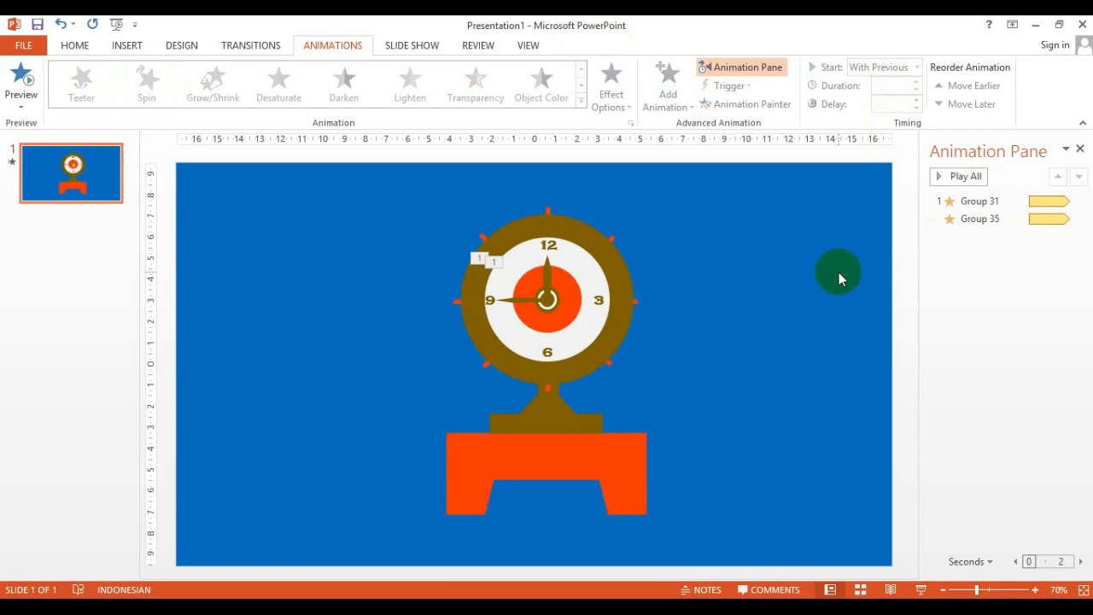
{"action": "left_click", "coordinate": [971, 176]}
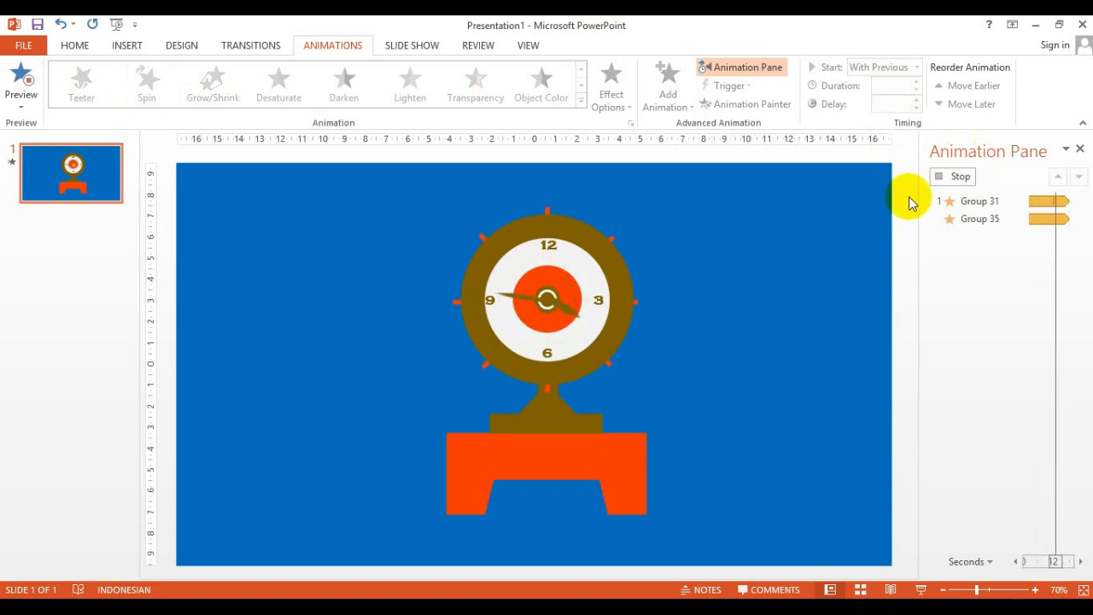
{"action": "left_click", "coordinate": [954, 179]}
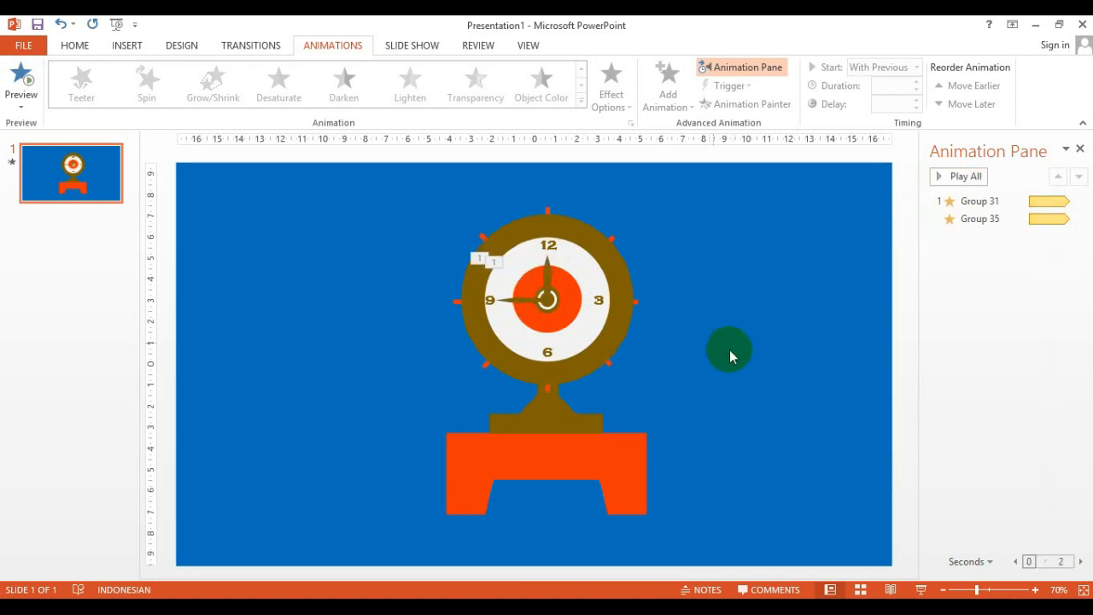
Save the presentation in Documents as CaraMembuatAnimasiJamdiPowerpoint
{"action": "key", "text": "ctrl+s"}
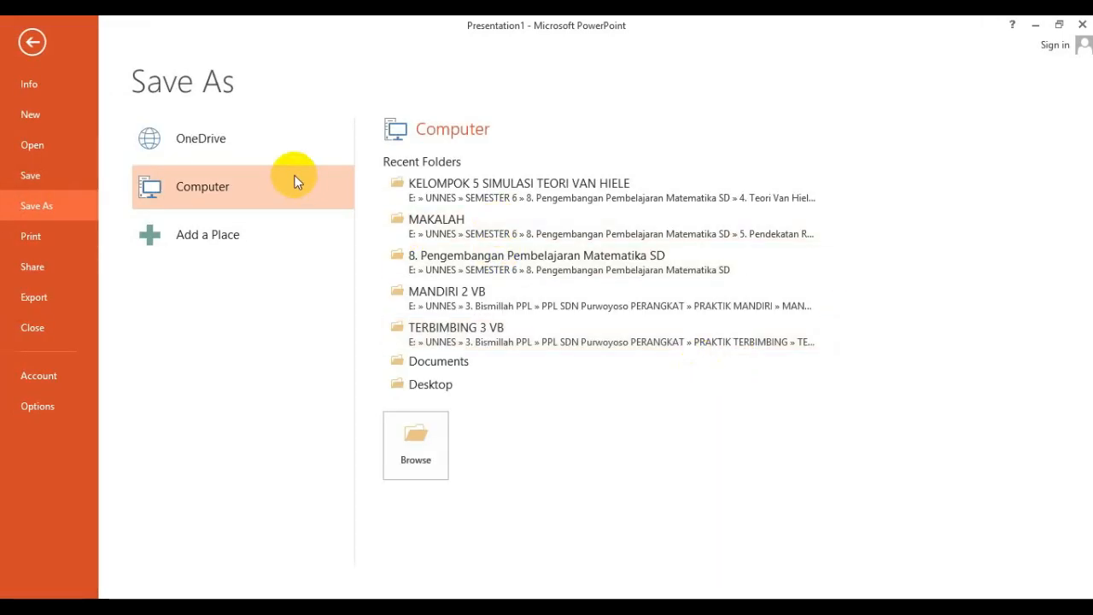
{"action": "left_click", "coordinate": [416, 459]}
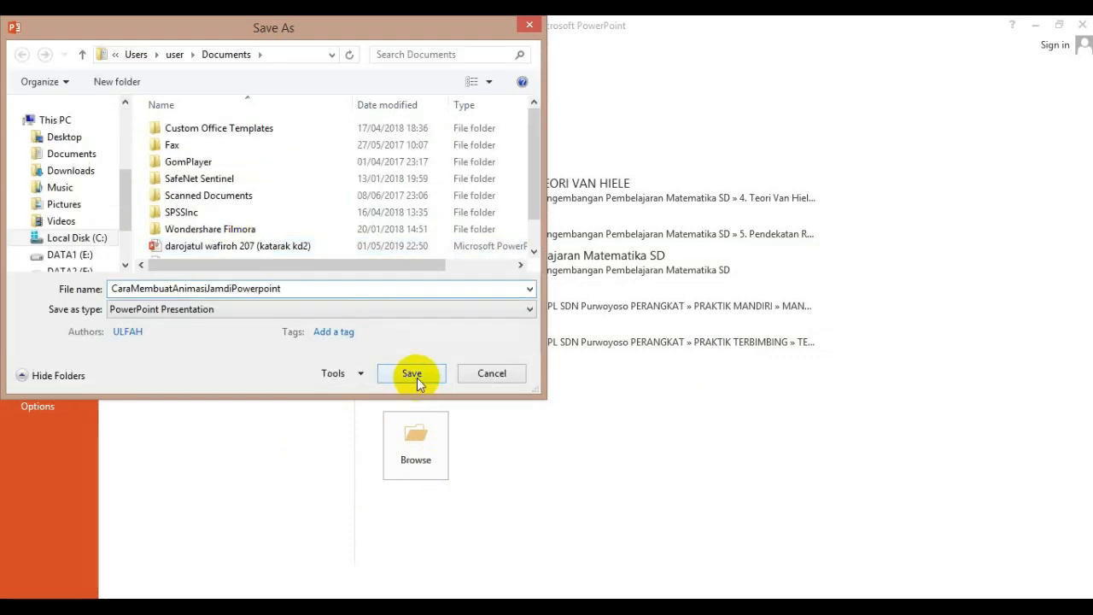
{"action": "left_click", "coordinate": [418, 379]}
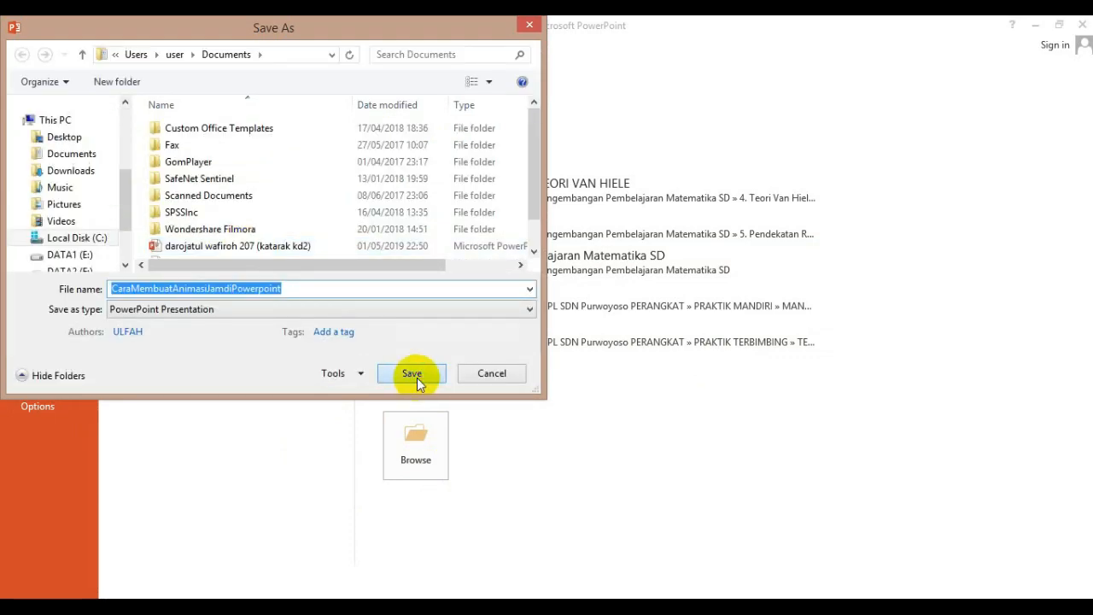